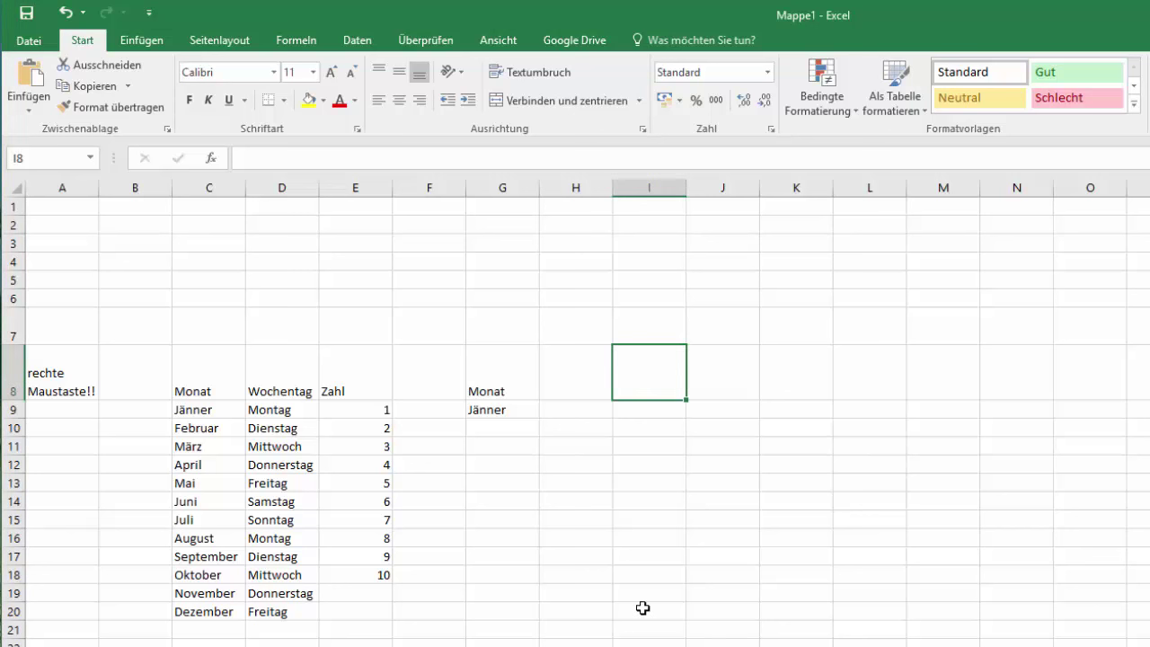
Turn off text wrapping for the 'rechte Maustaste!!' note in A8.
left_click(481, 497)
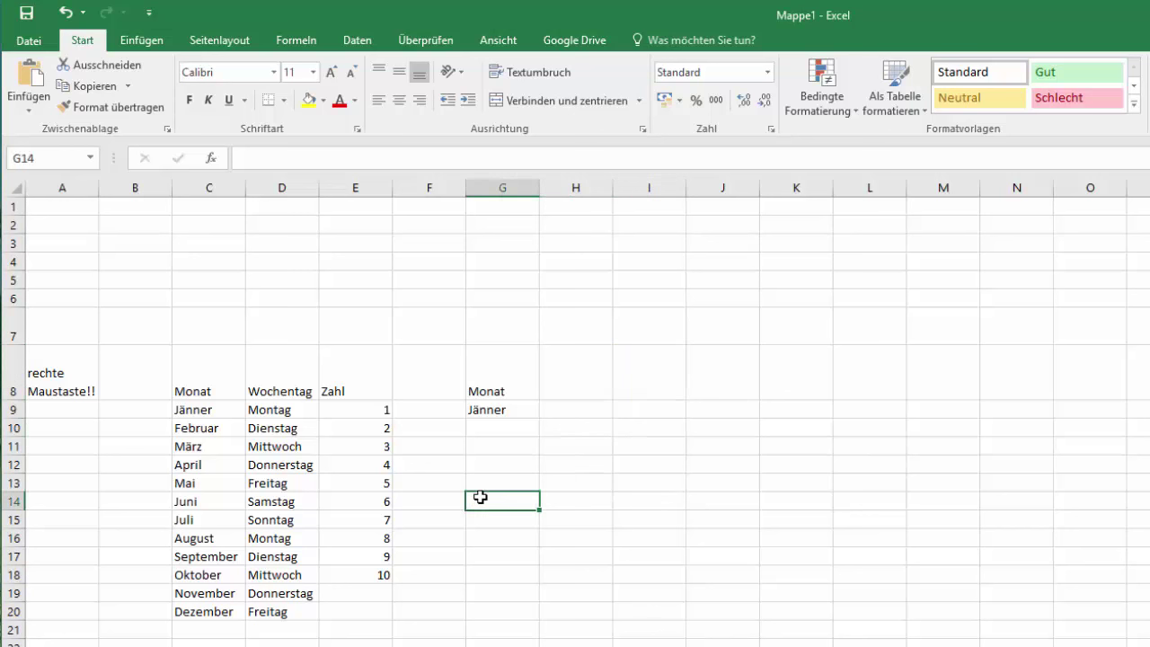
left_click(438, 448)
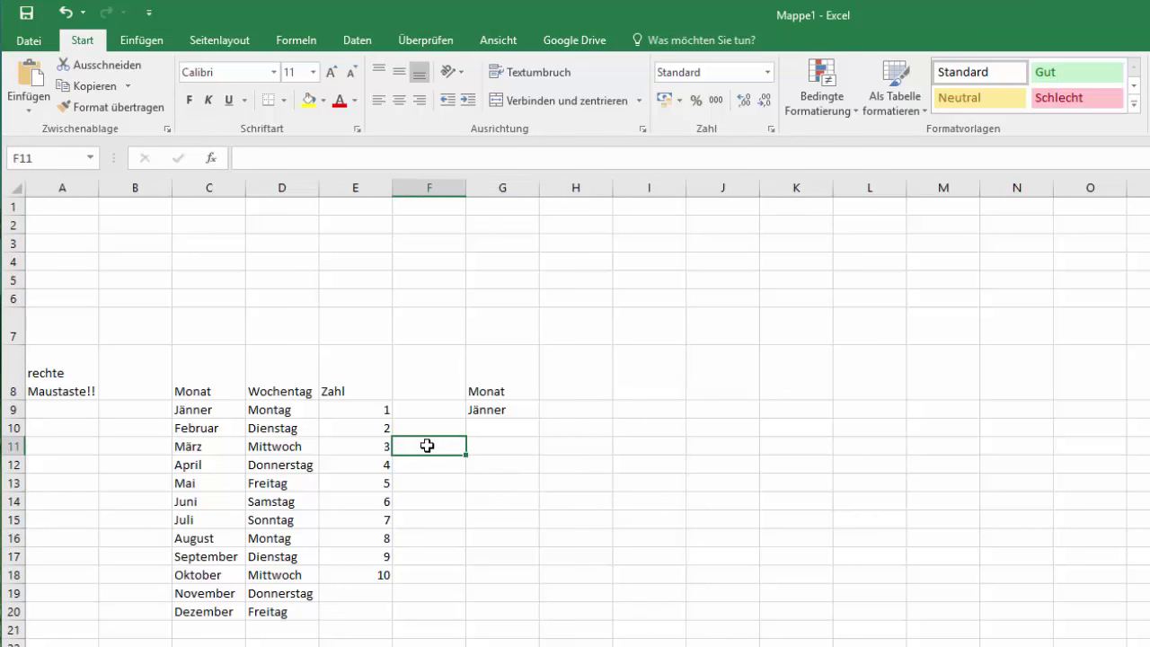
left_click(193, 391)
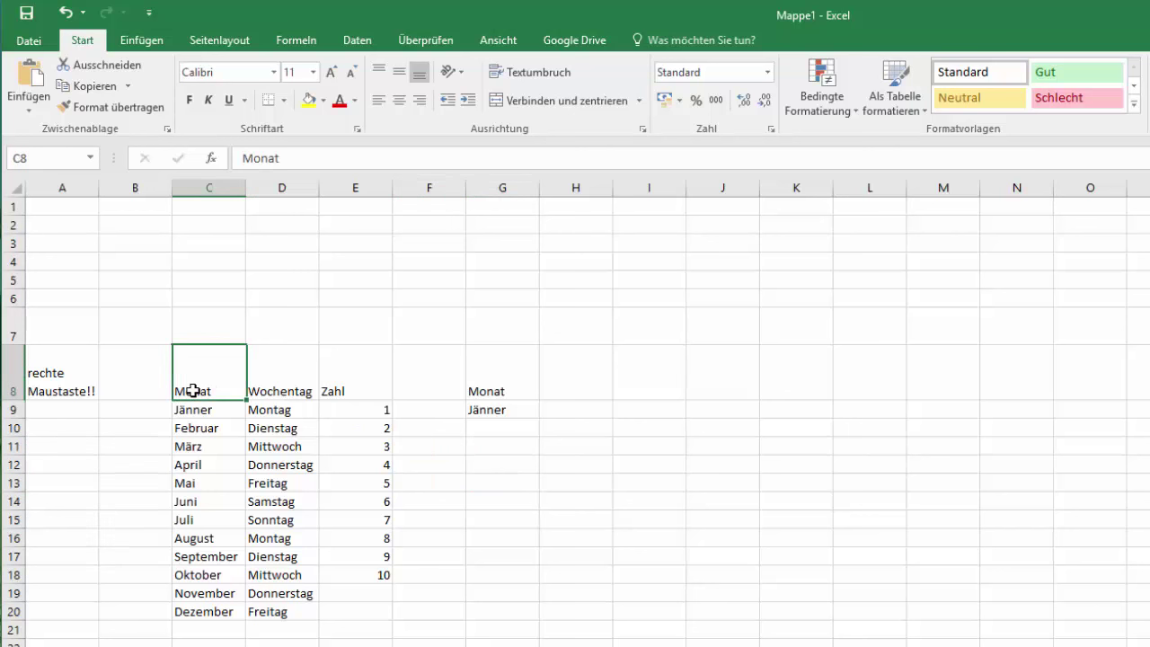
left_click(55, 375)
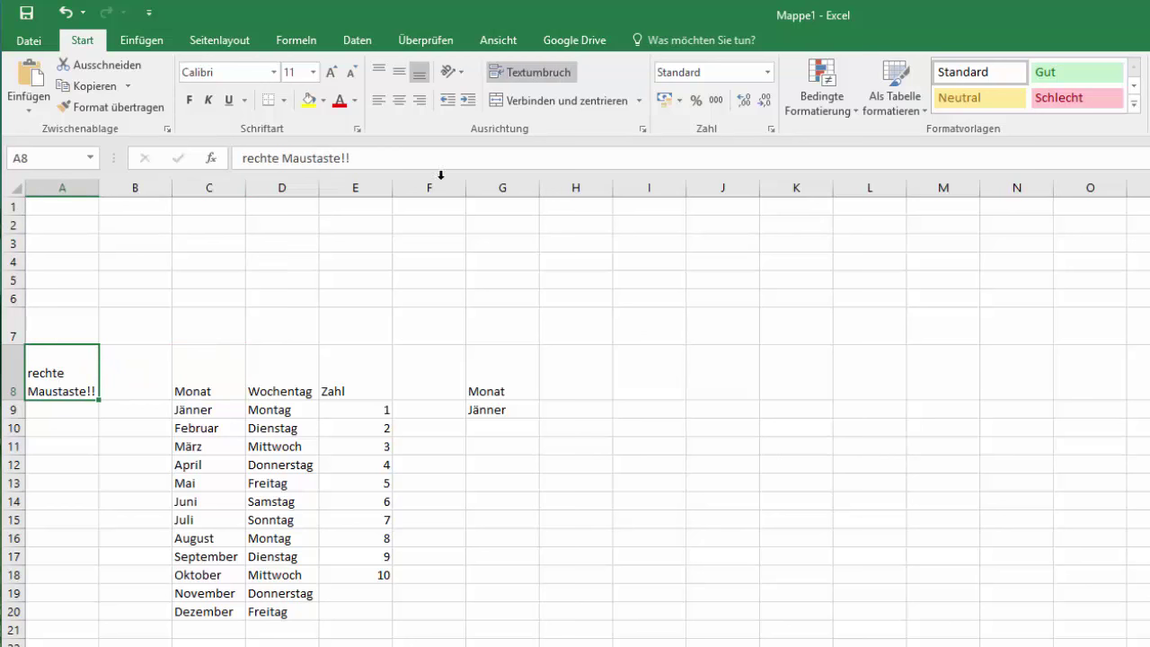
left_click(547, 72)
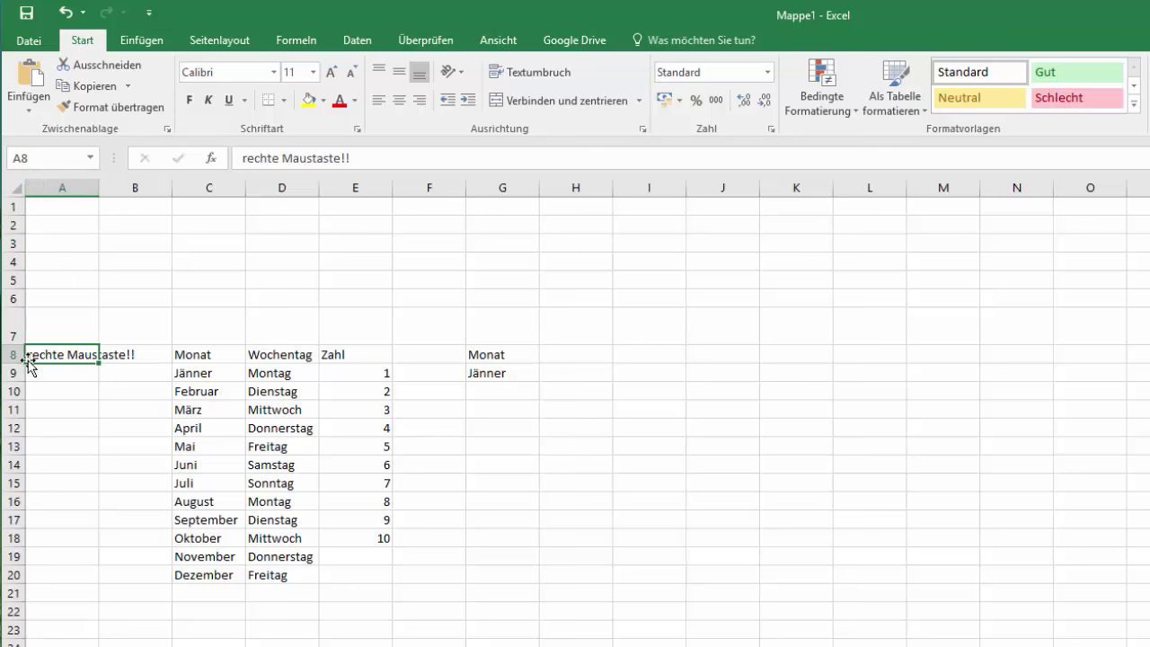
Enter 234 in cell B8 and auto-fit column A to the note's width.
left_click(93, 388)
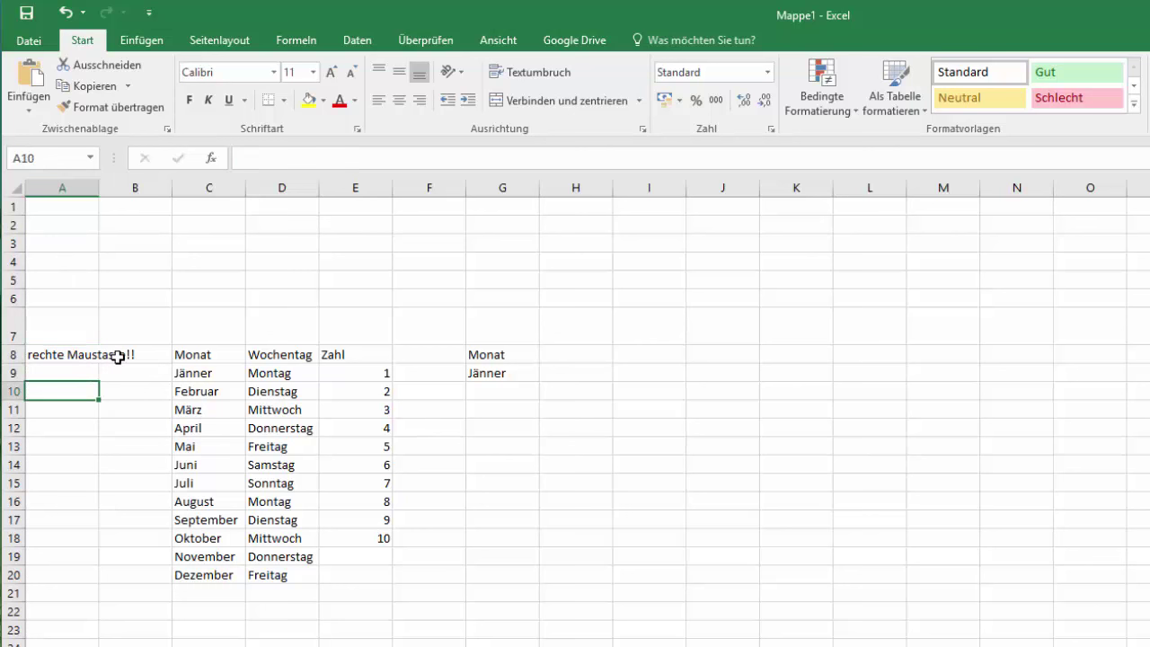
left_click(117, 357)
type("234")
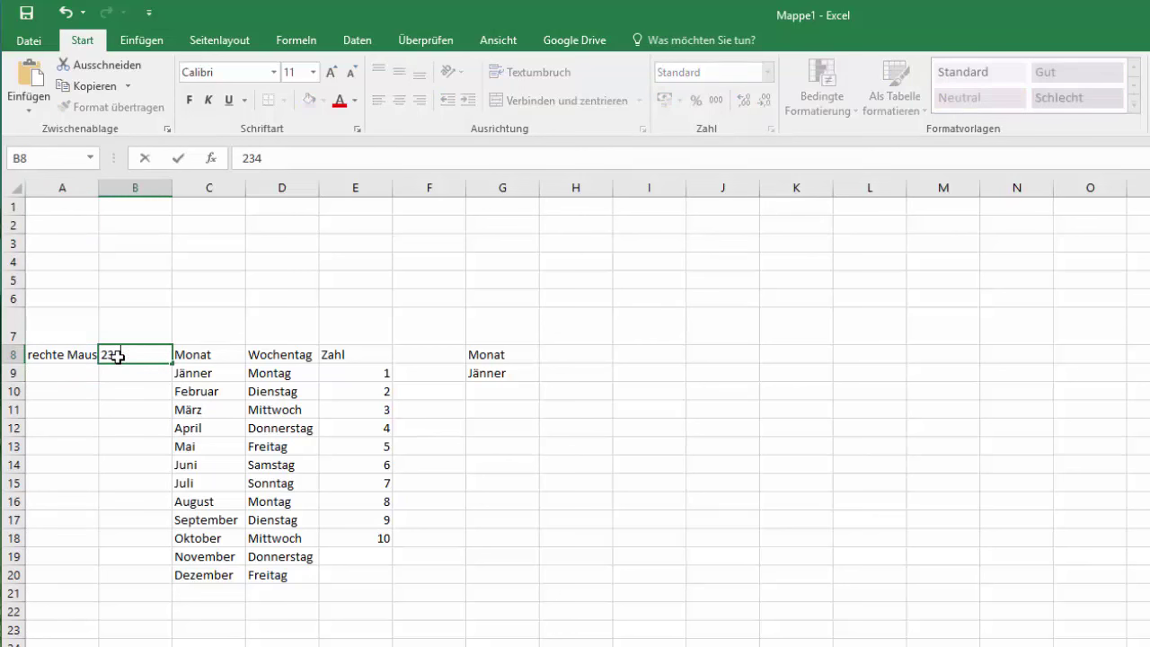
key("Return")
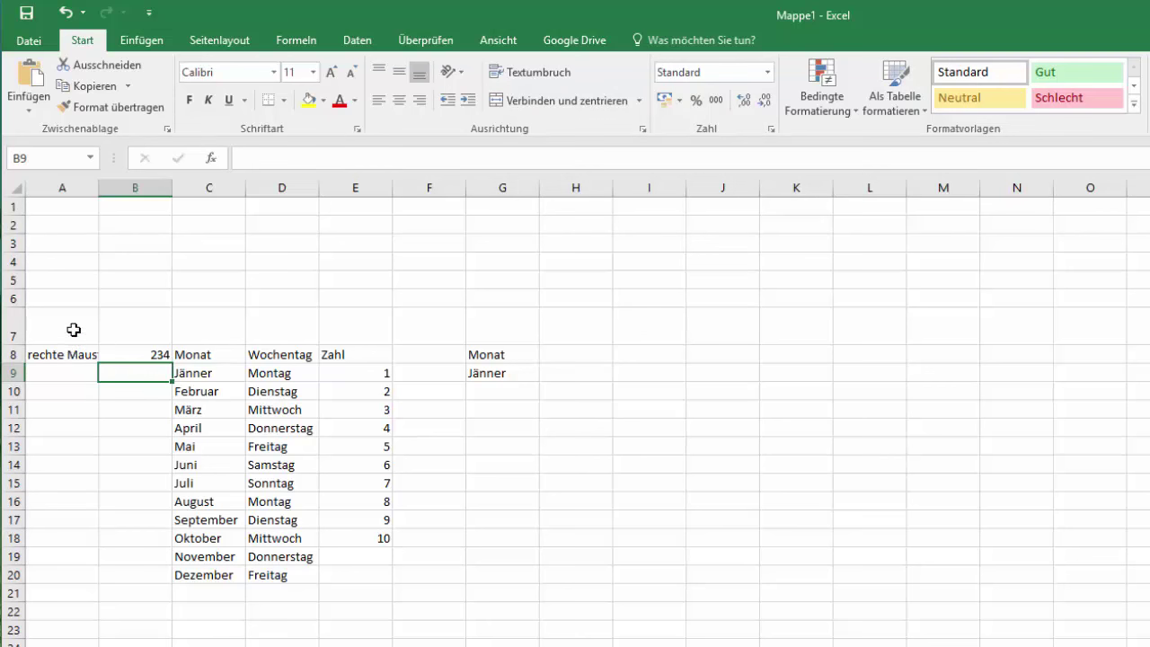
double_click(98, 186)
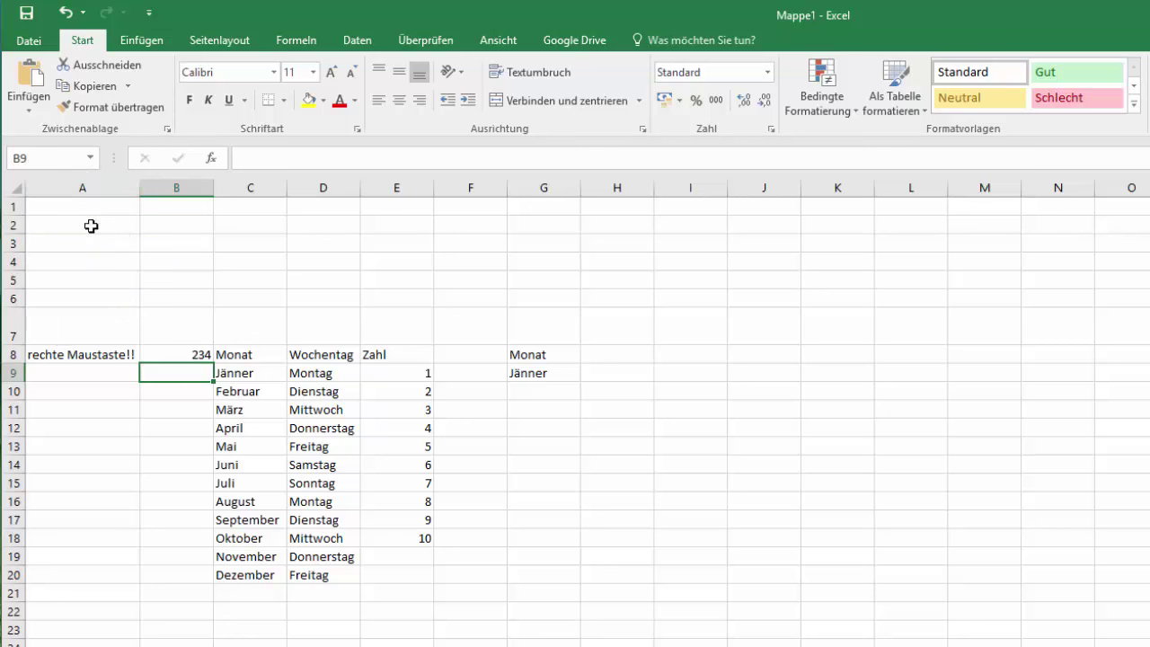
Narrow column A back and wrap the A8 note onto three lines.
left_click_drag(140, 187, 85, 189)
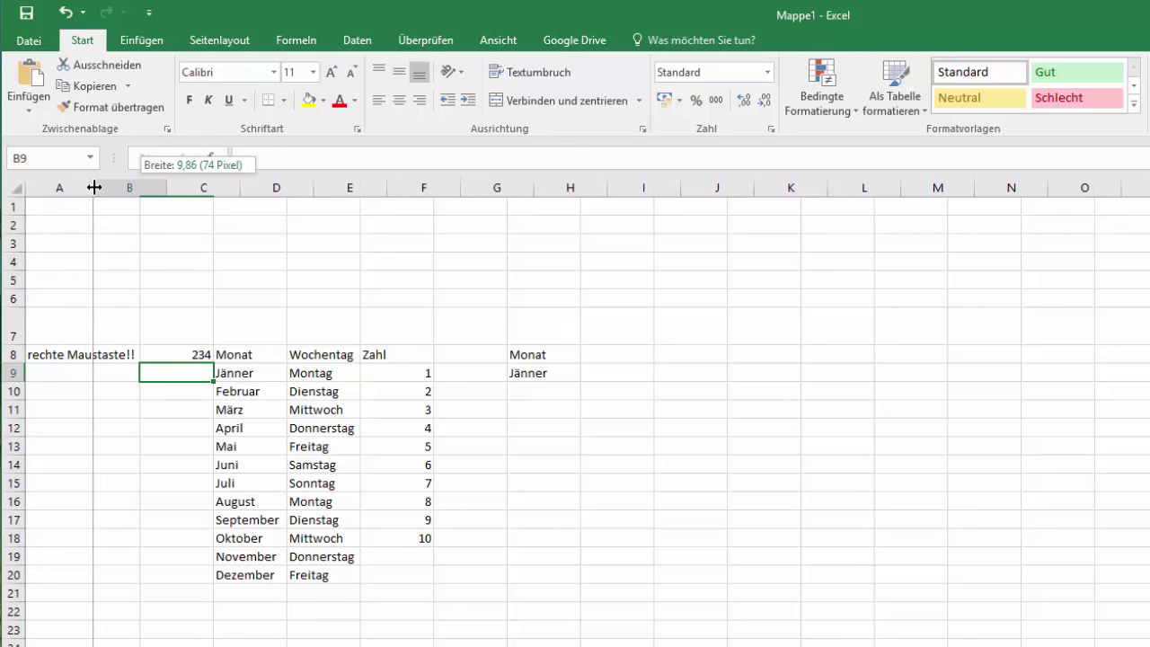
left_click_drag(86, 189, 97, 188)
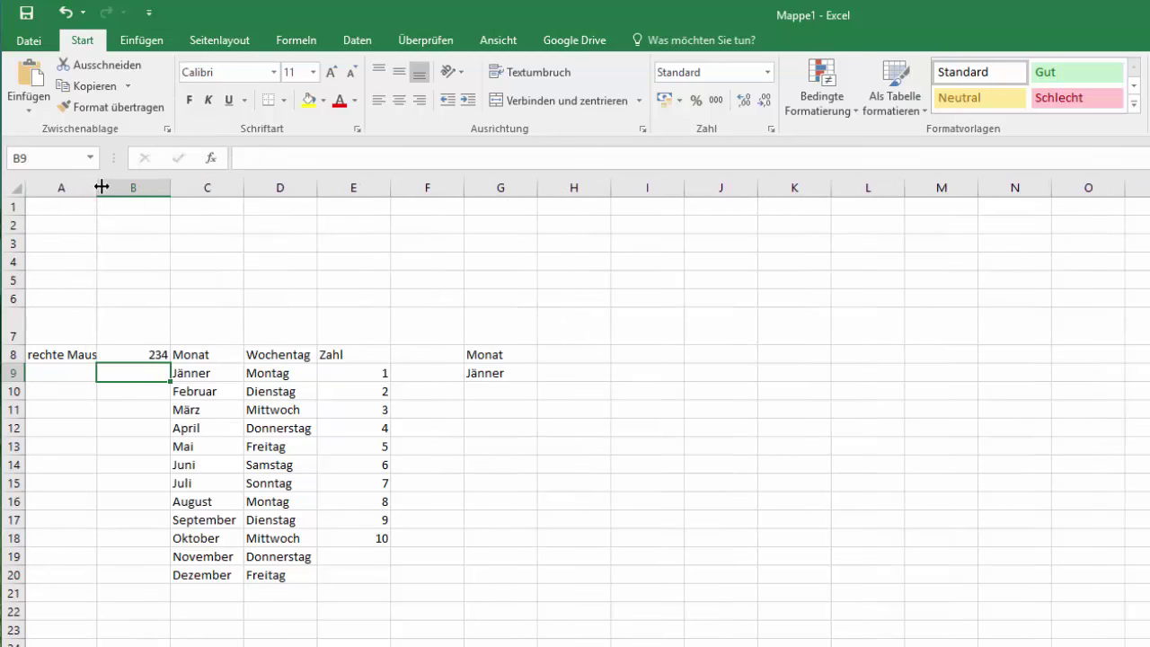
left_click(40, 354)
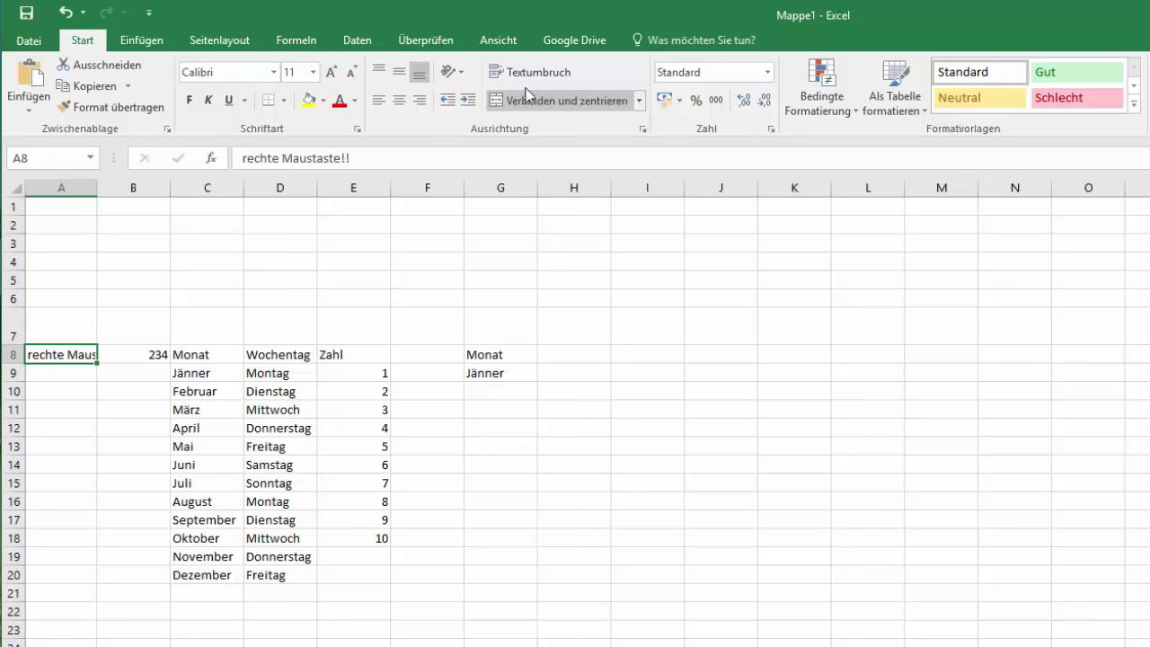
left_click(533, 67)
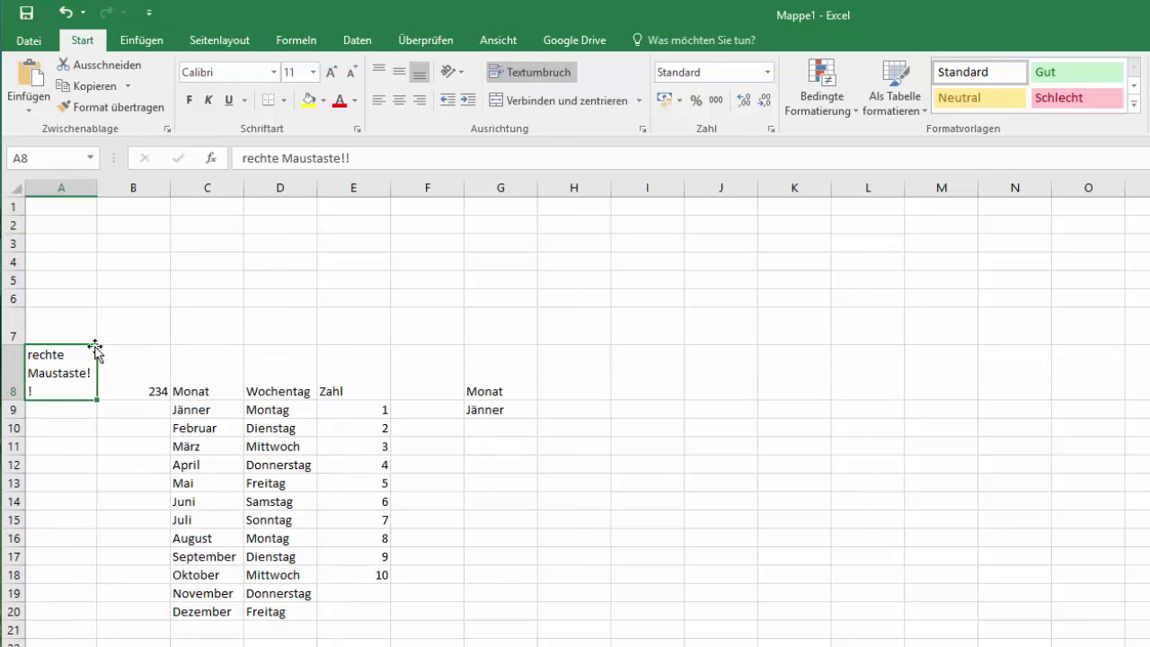
left_click(57, 423)
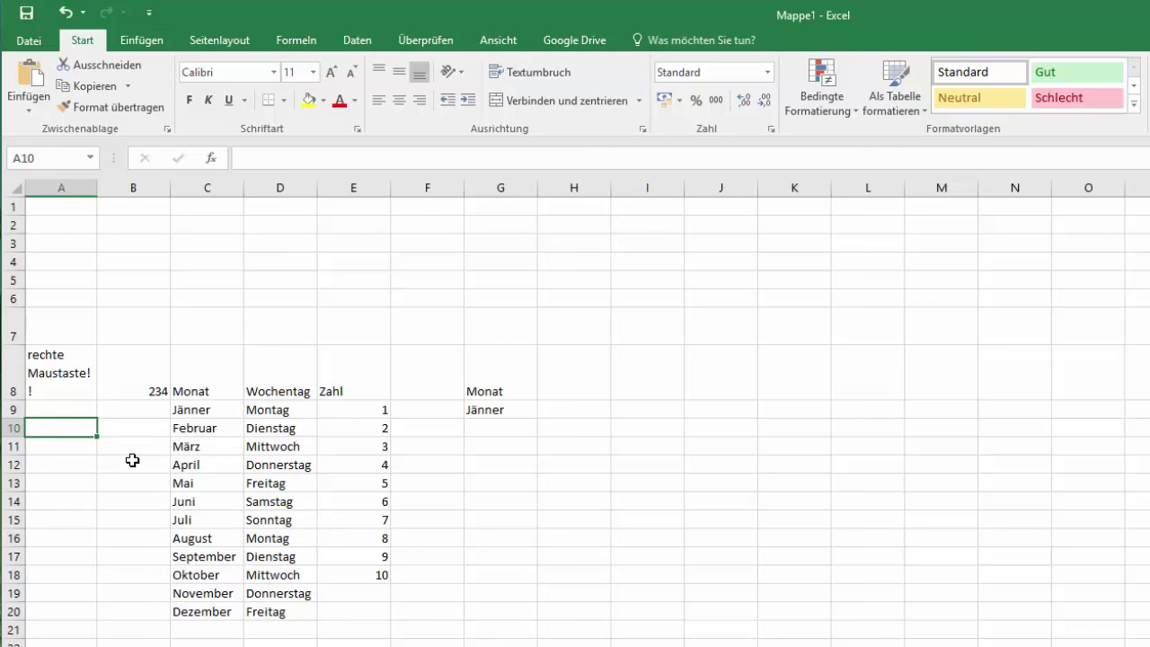
Make months C8:C20 and Zahl numbers E8:E18 bold, italic and underlined.
left_click(205, 391)
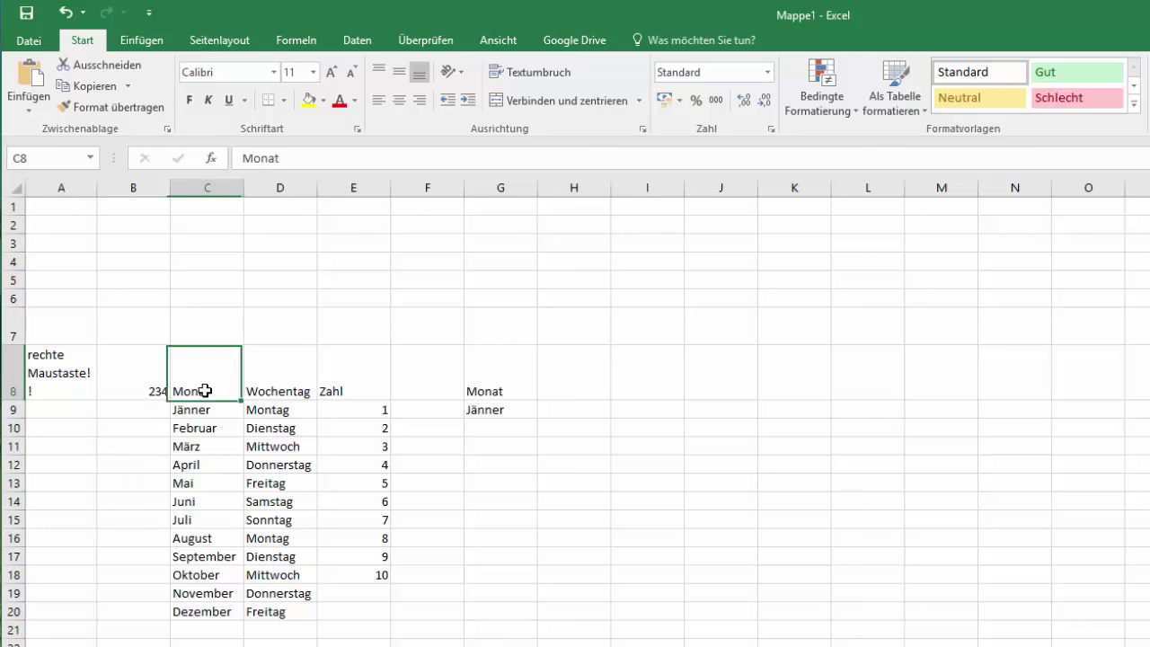
left_click_drag(205, 391, 199, 593)
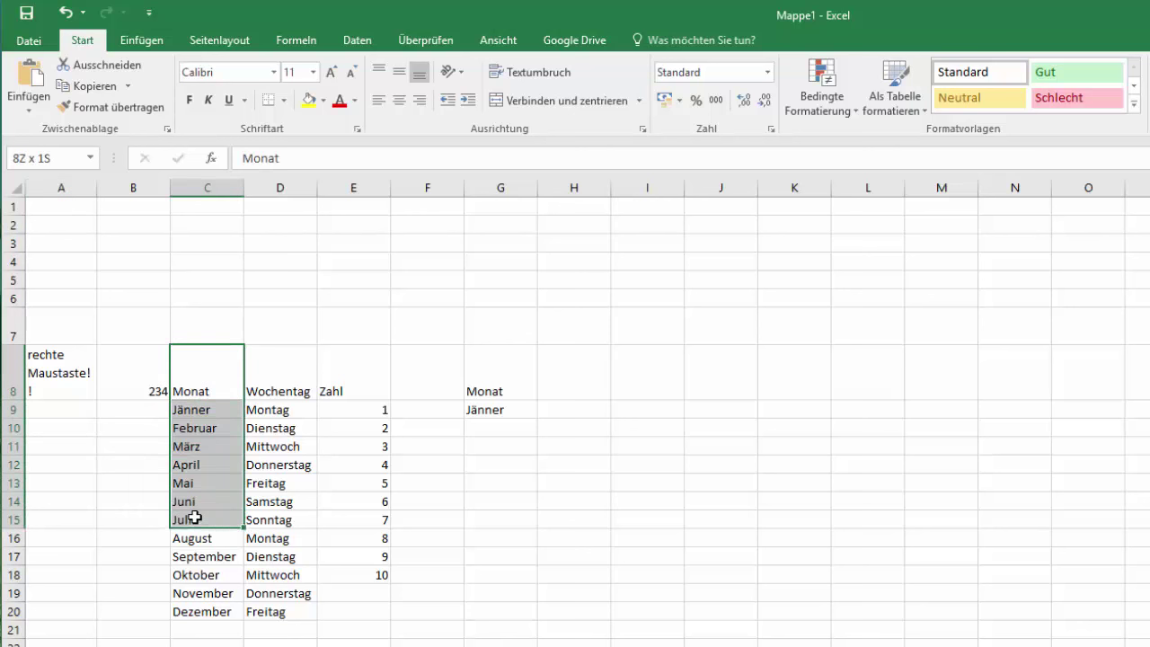
left_click_drag(199, 593, 199, 612)
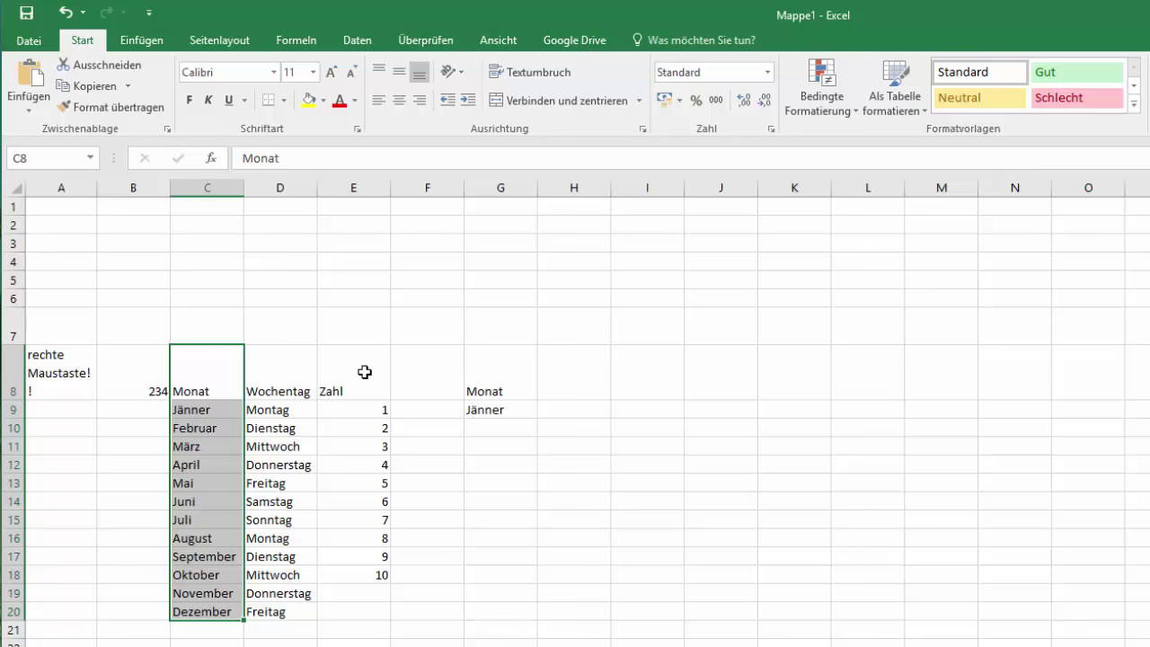
left_click(365, 372, "ctrl")
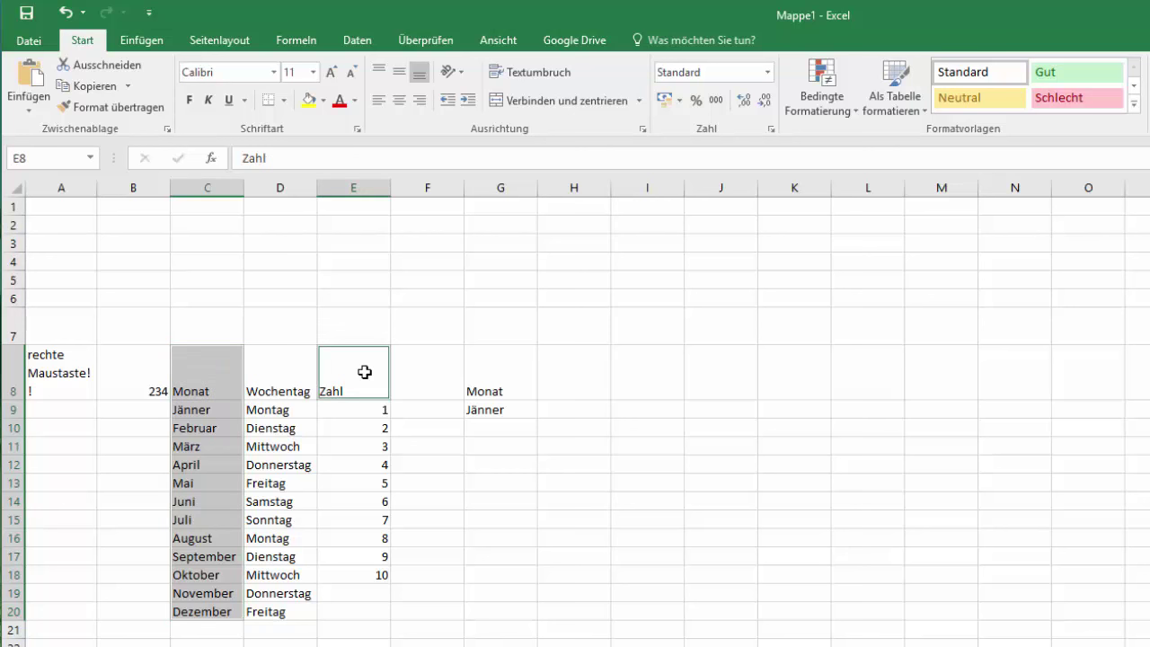
left_click_drag(365, 372, 360, 574)
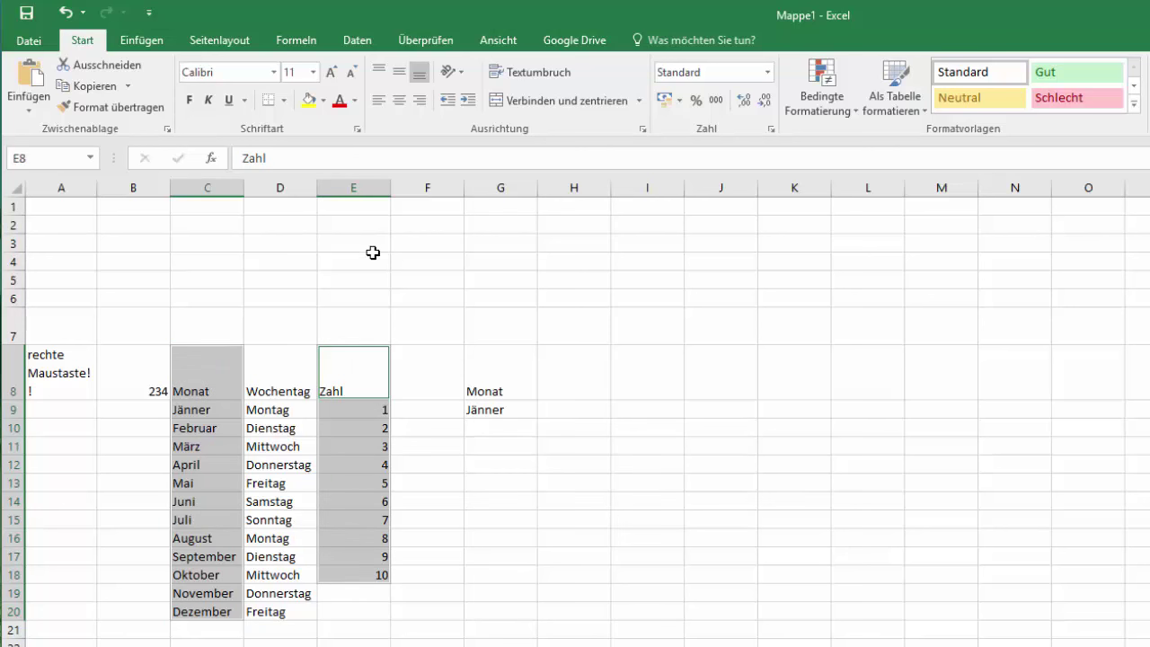
left_click(189, 102)
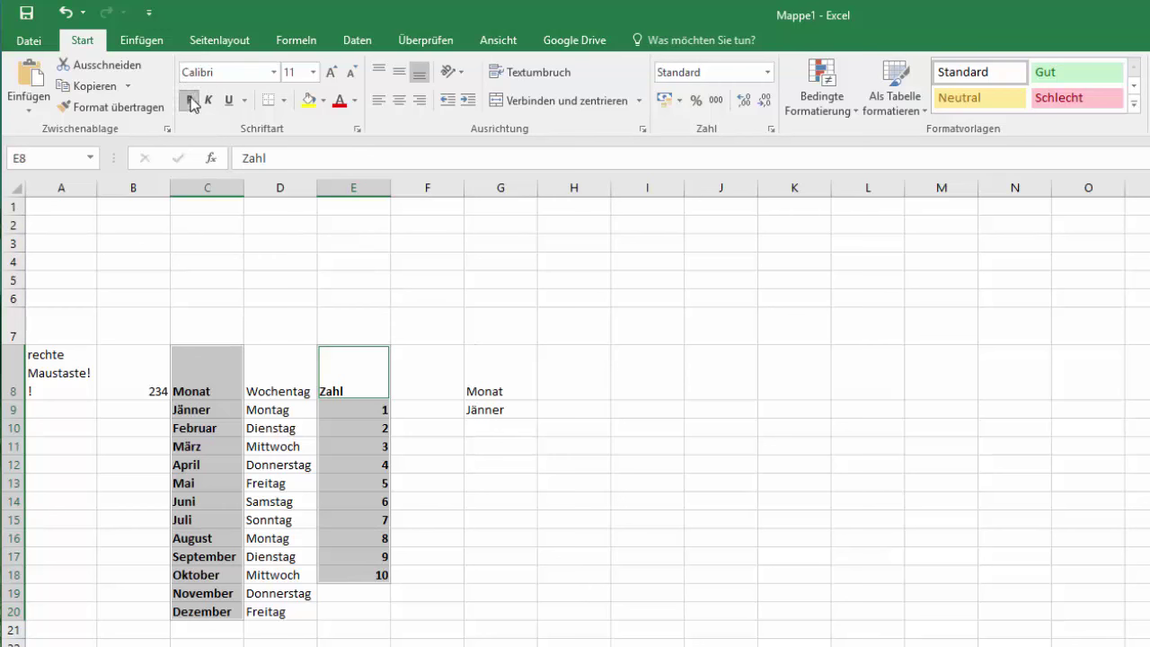
left_click(208, 101)
left_click(225, 101)
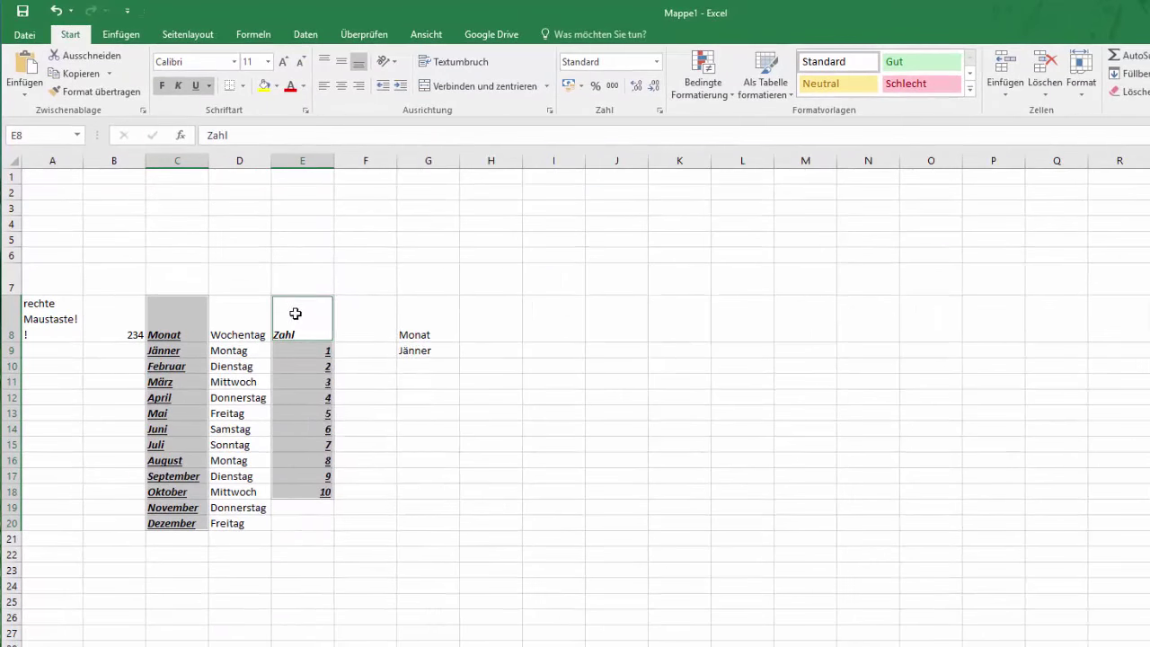
Remove bold, italic and underline from the selected months and Zahl numbers.
right_click(313, 334)
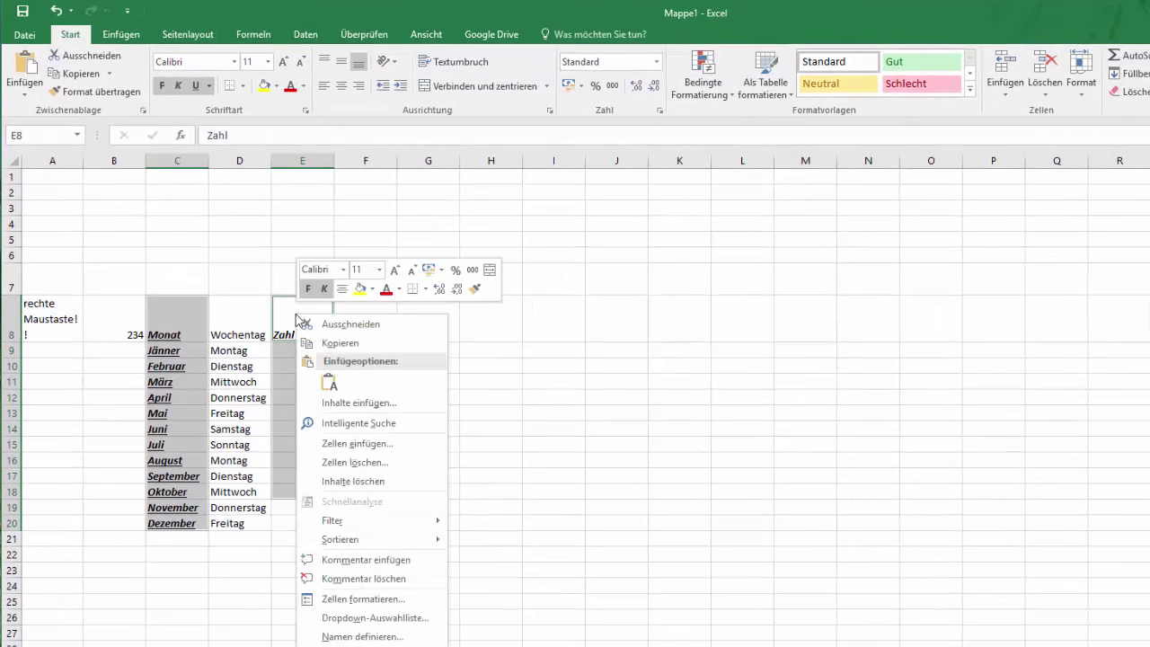
left_click(307, 289)
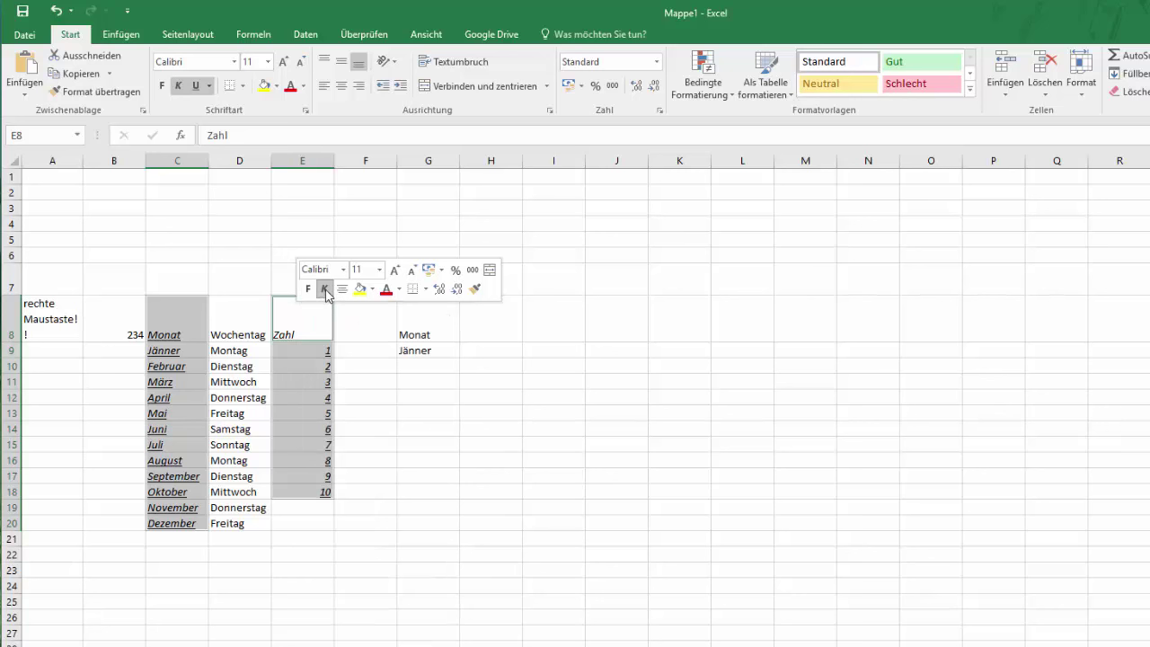
left_click(325, 288)
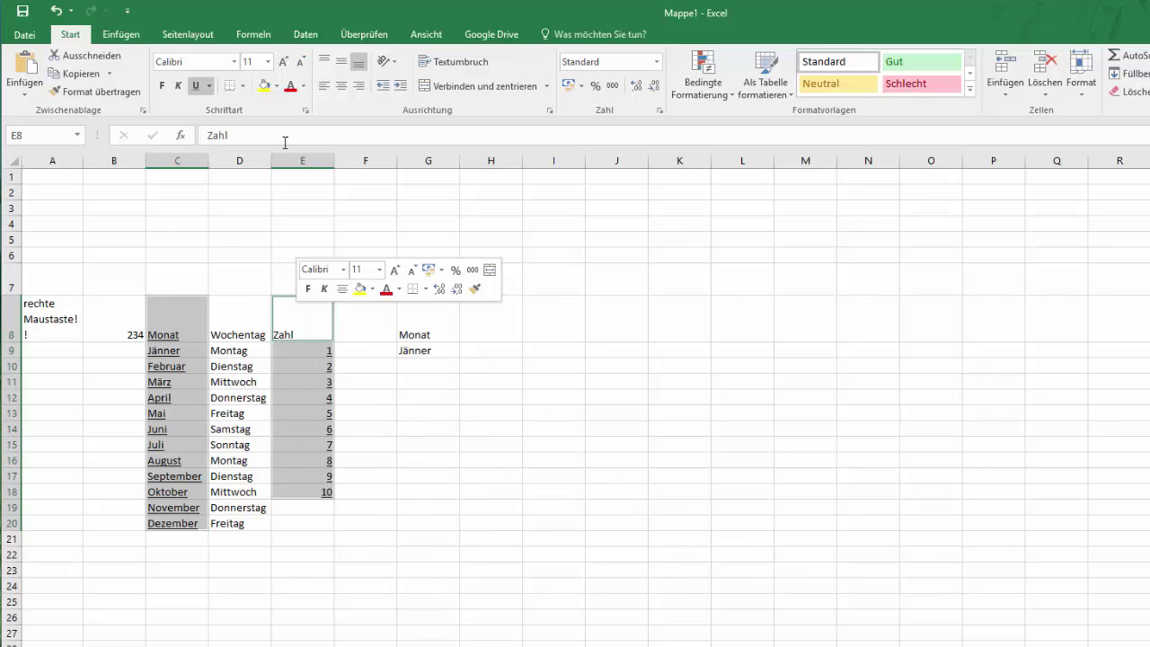
left_click(196, 88)
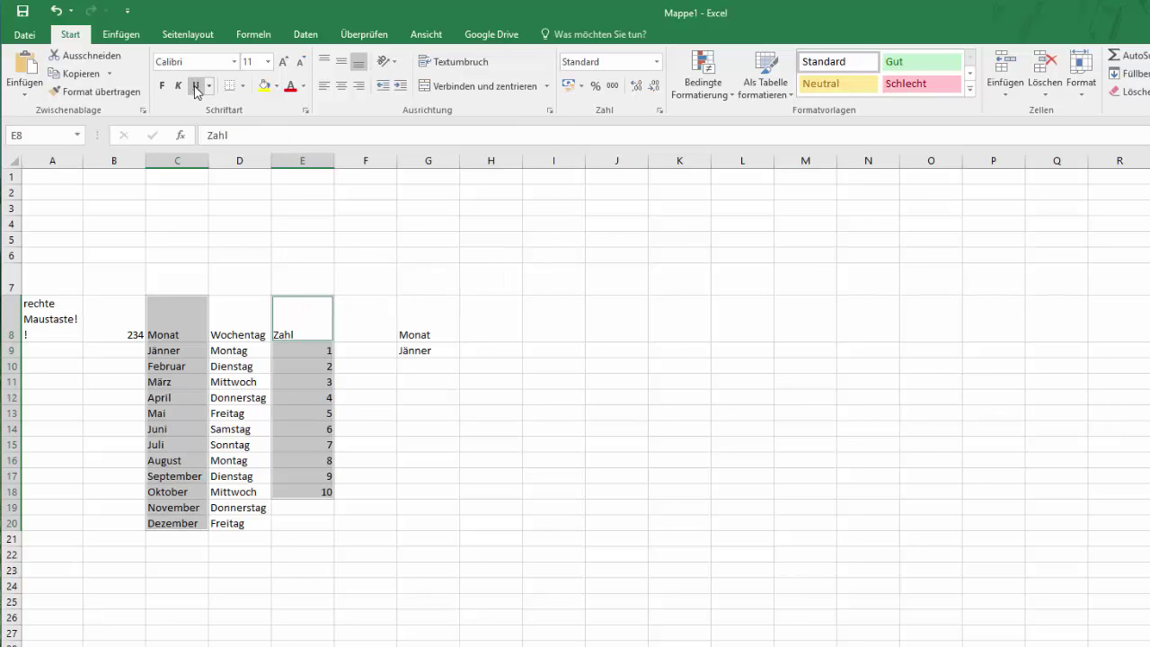
left_click(389, 447)
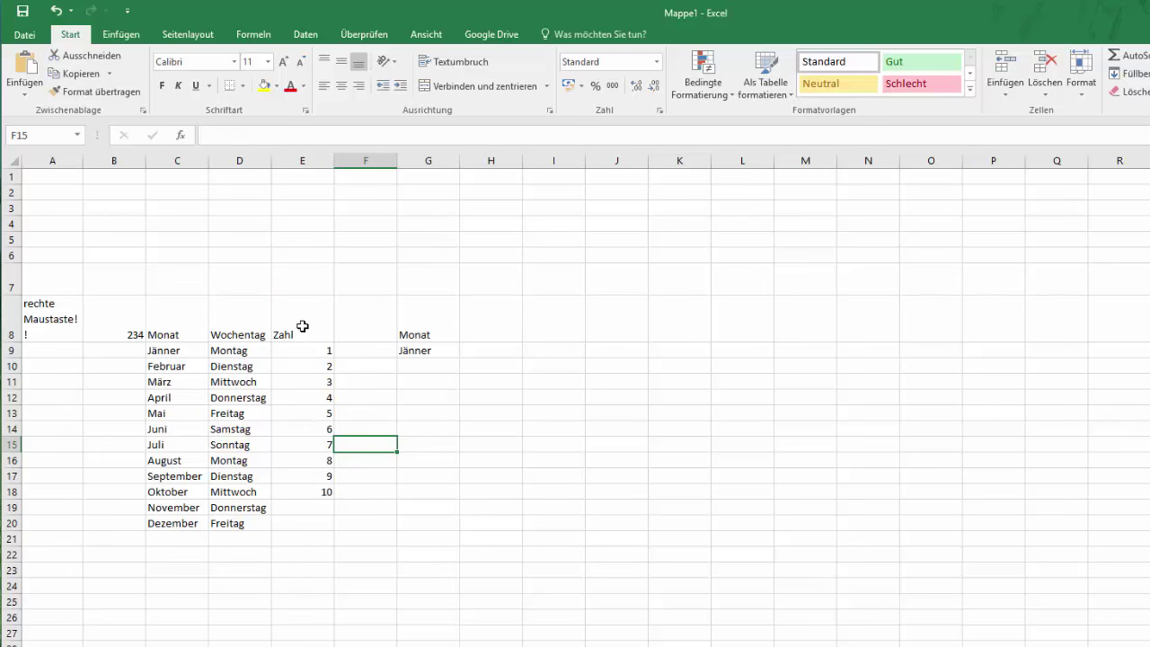
Give the month names Jänner–Dezember in C9:C20 a green font colour.
left_click(168, 349)
left_click_drag(168, 349, 160, 525)
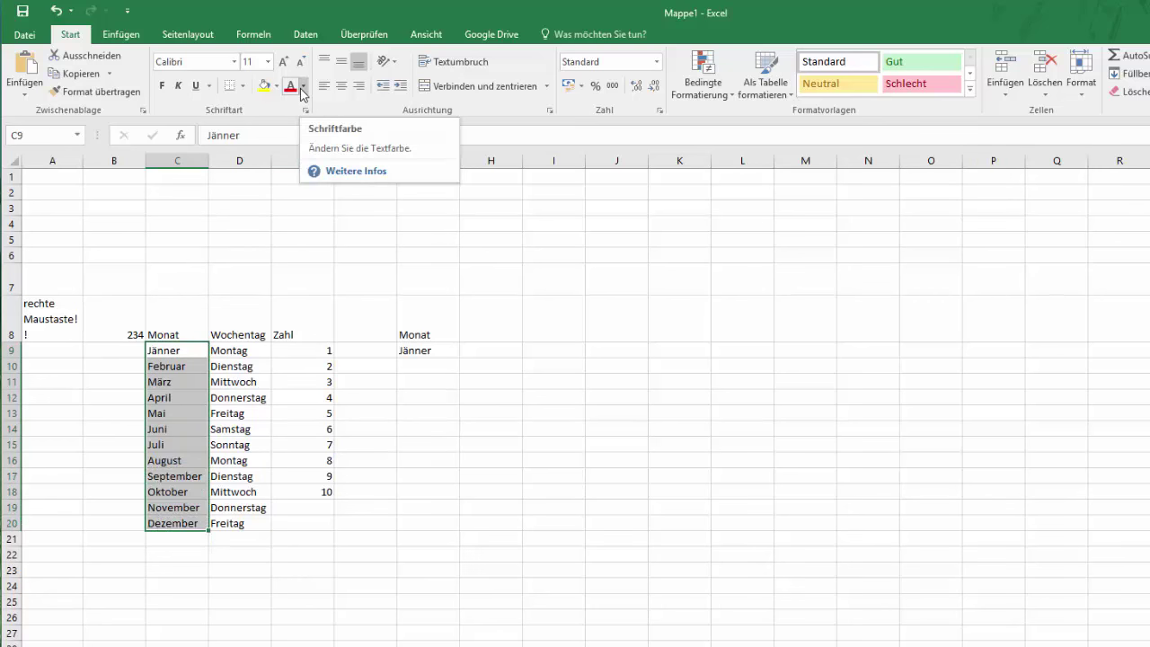
left_click(304, 86)
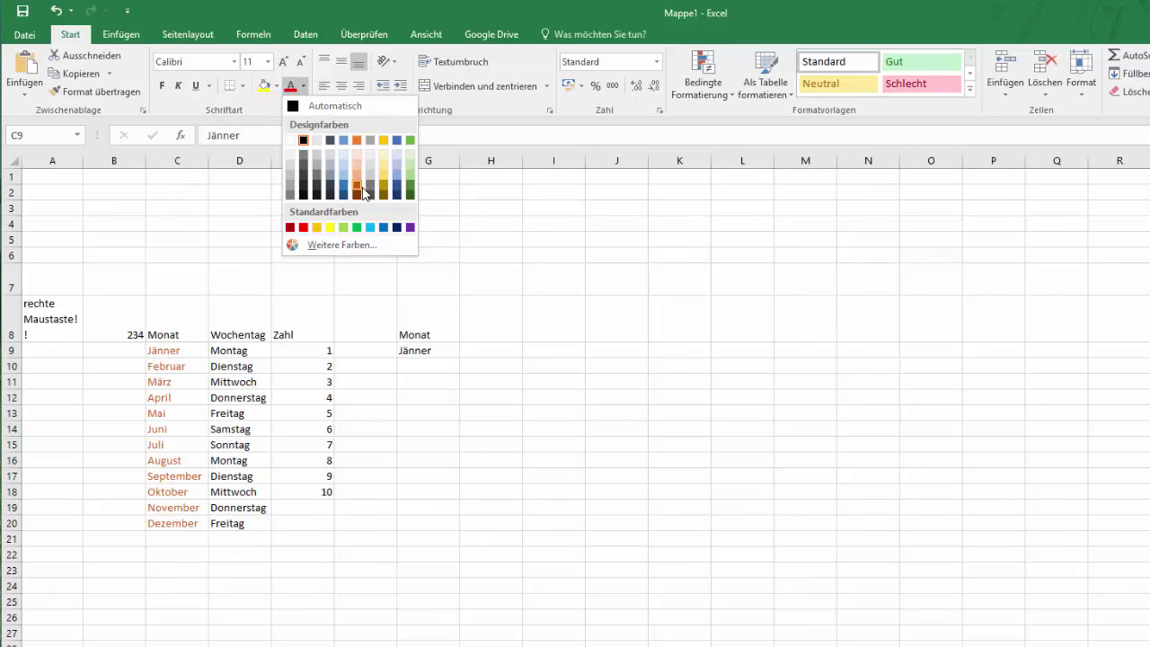
left_click(410, 188)
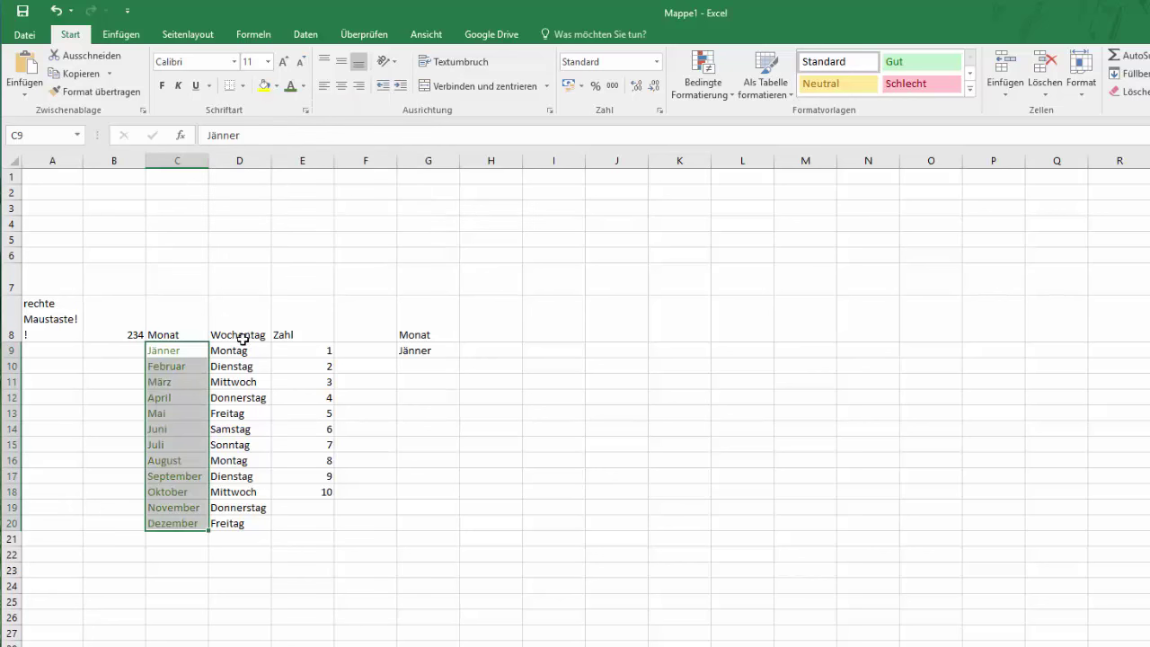
left_click_drag(239, 353, 226, 523)
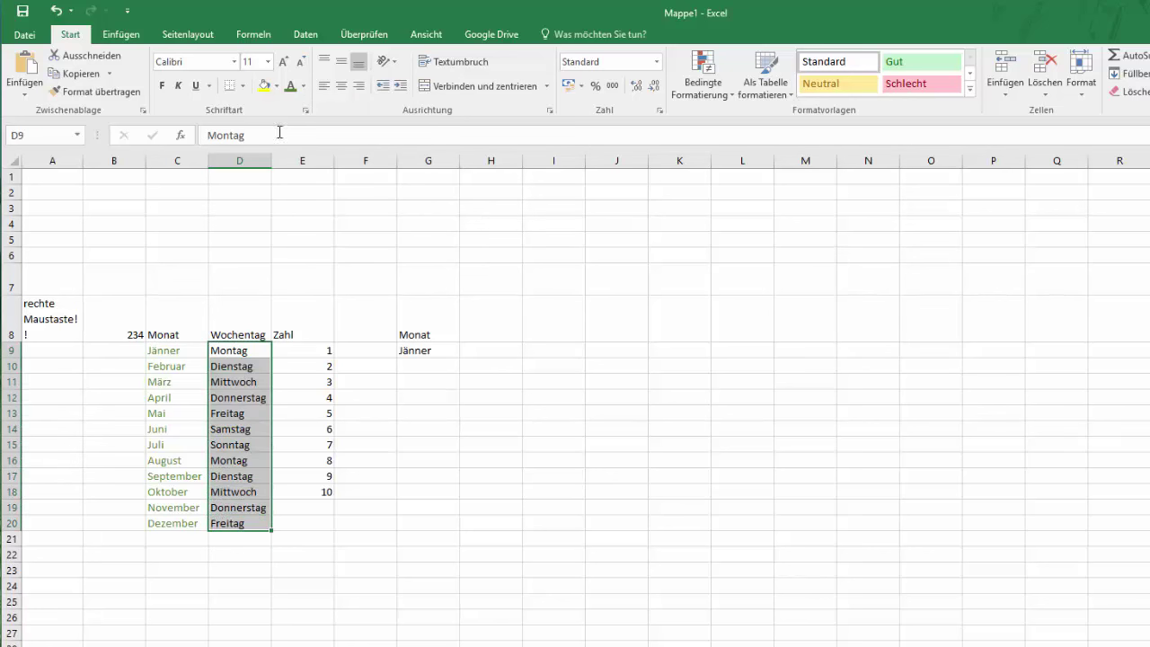
Fill weekdays D9:D20 light orange, then undo that fill and the green month colour.
left_click(277, 94)
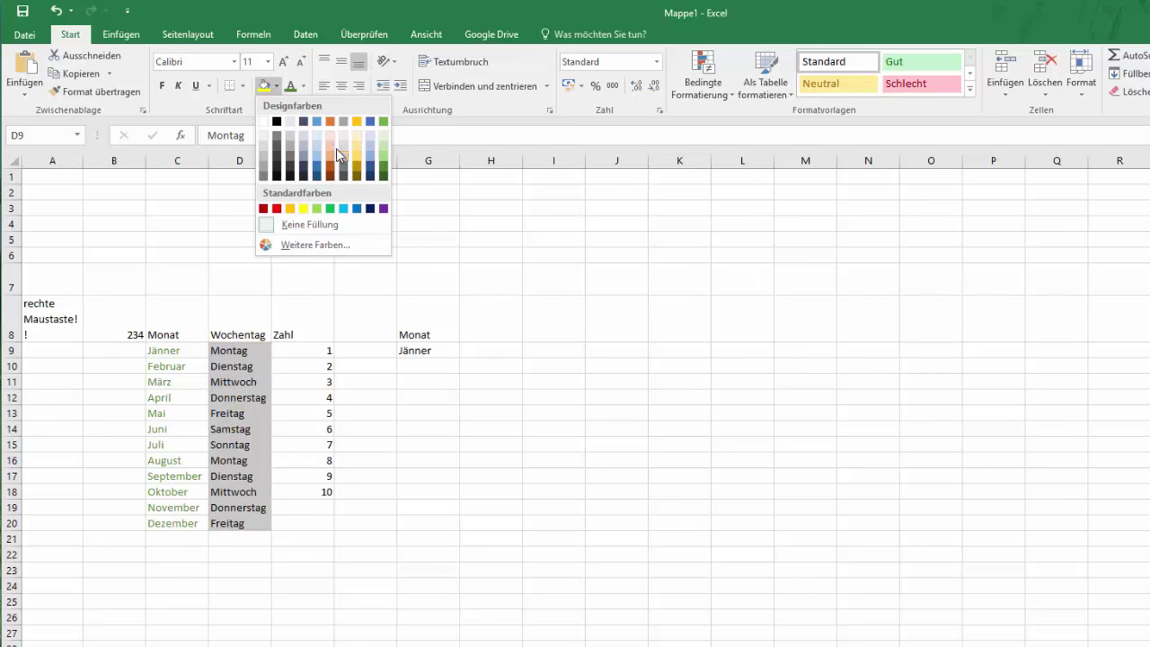
left_click(334, 151)
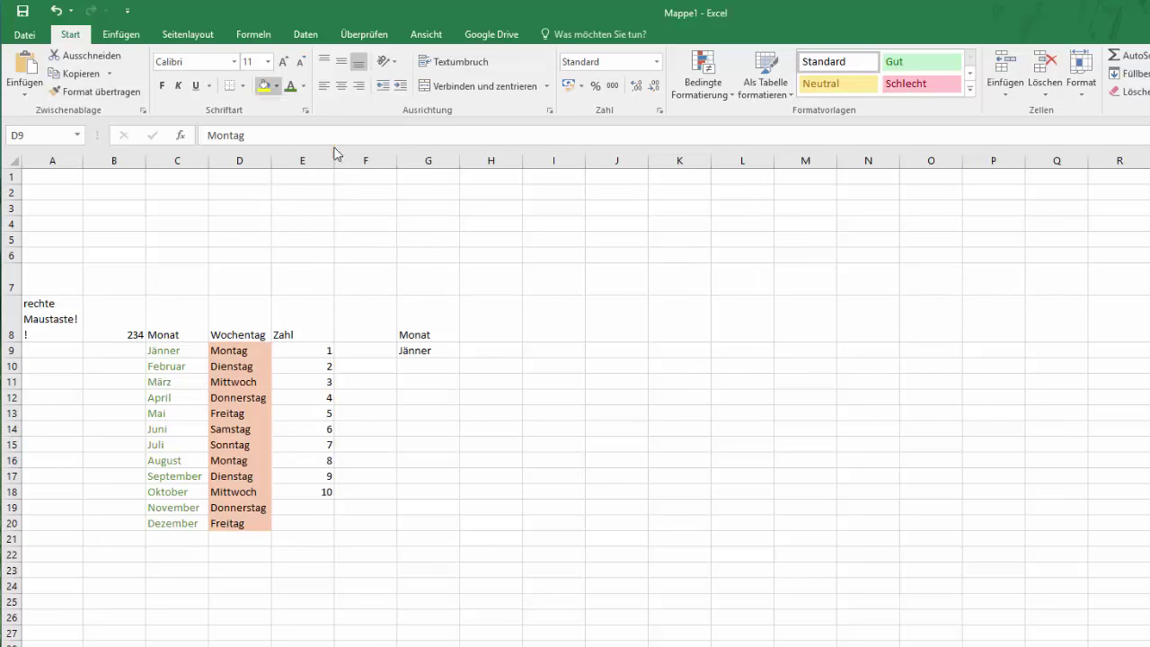
left_click(297, 383)
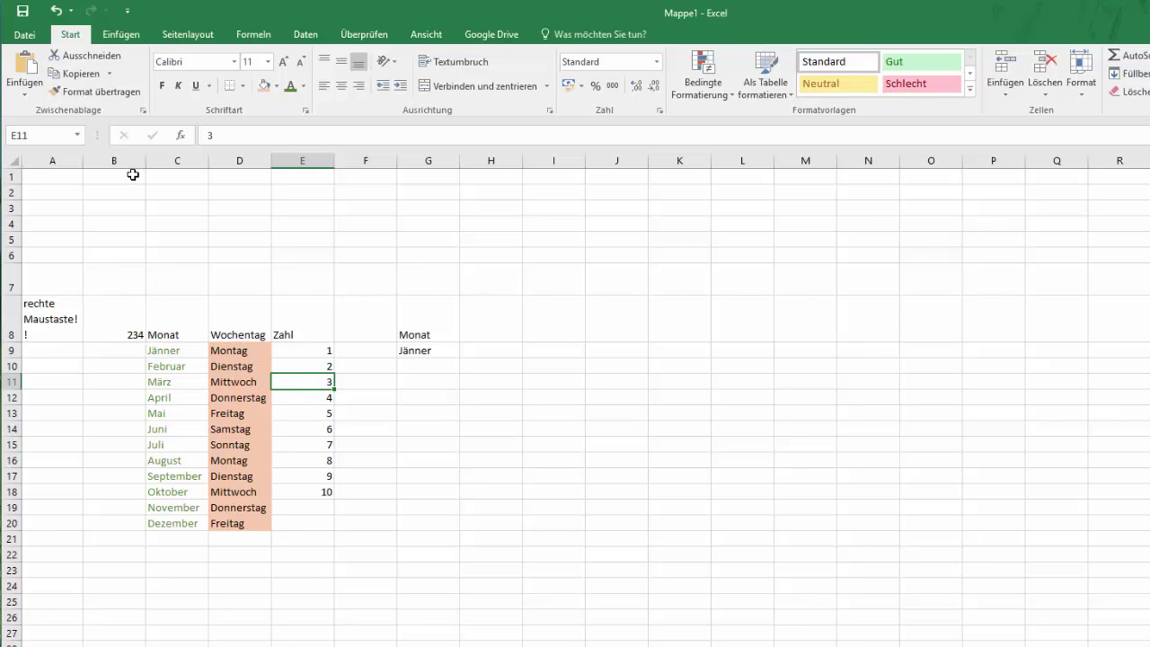
left_click(56, 12)
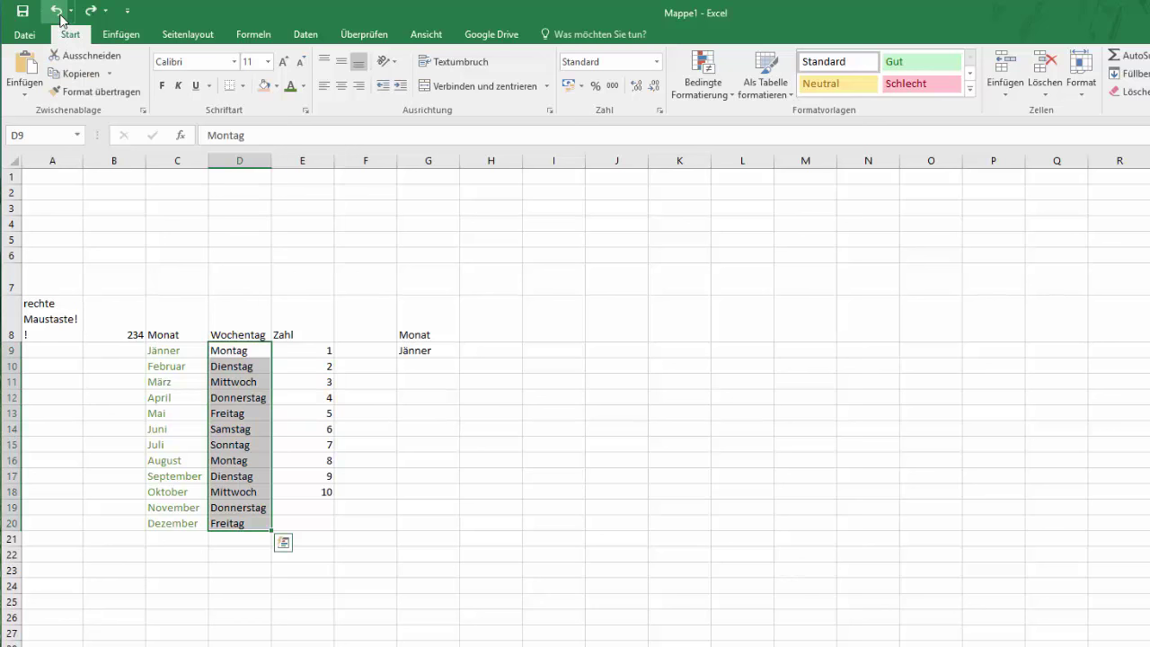
left_click(57, 12)
left_click(97, 411)
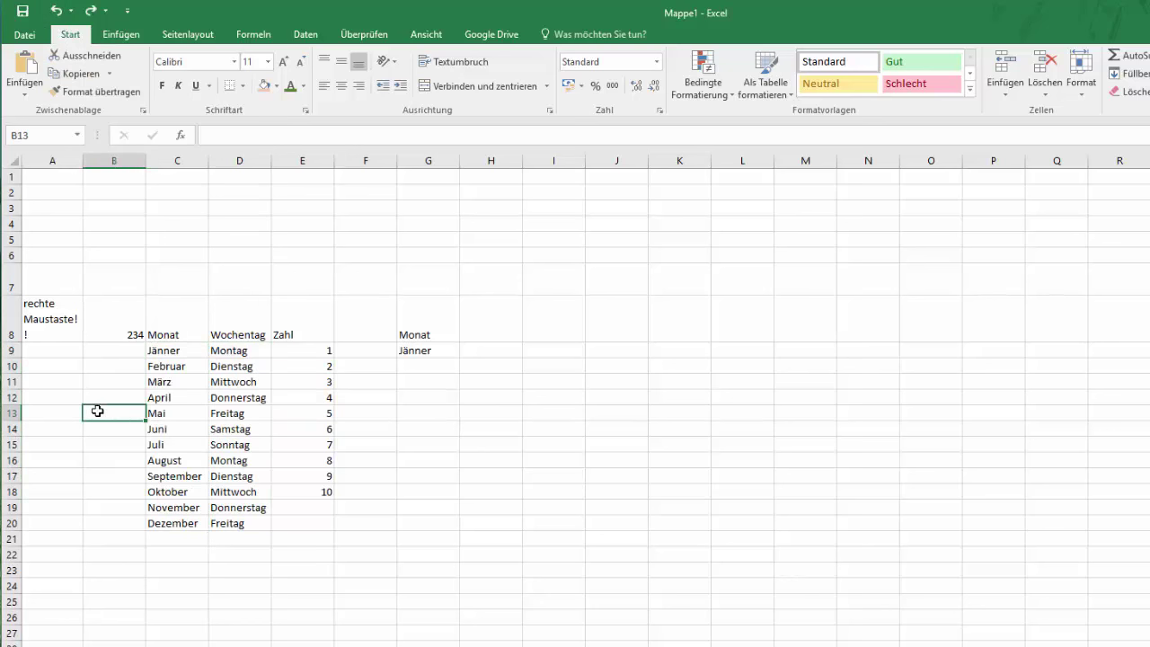
left_click(93, 12)
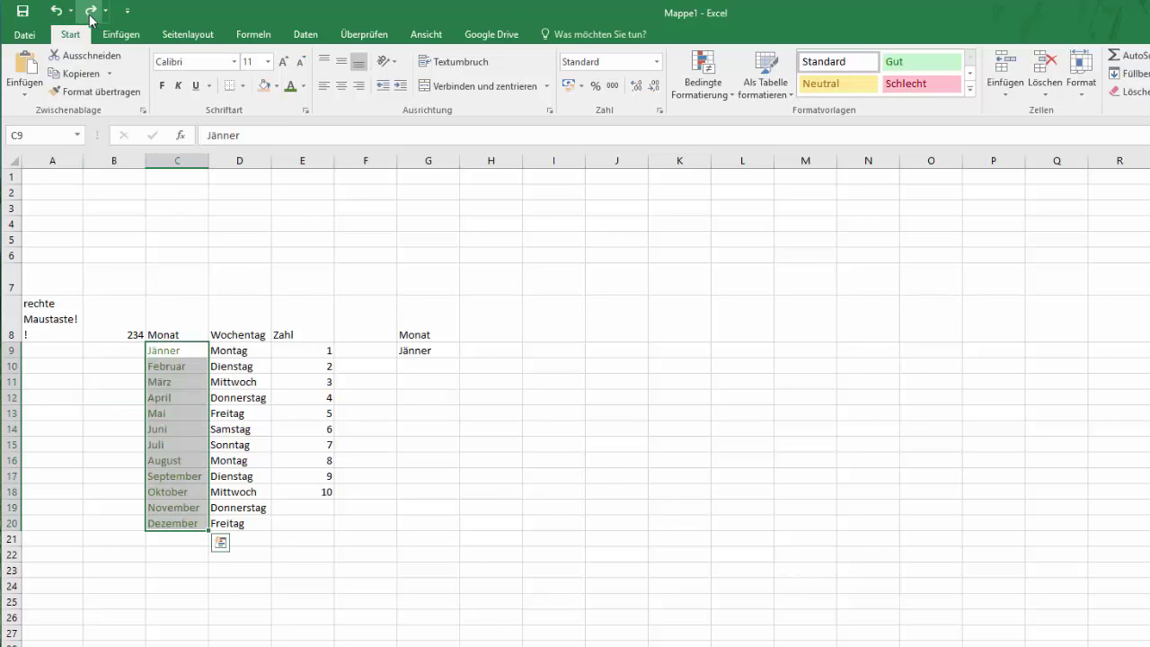
Select the table range C8:E20 from the Monat header to Dezember.
left_click(111, 395)
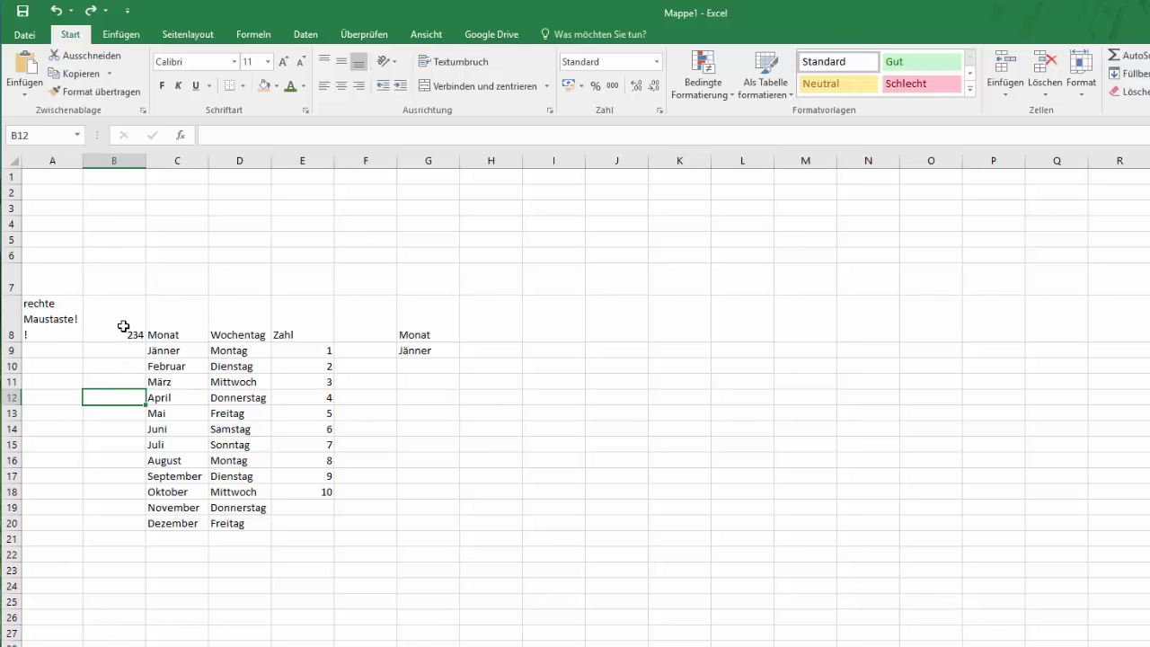
mouse_move(123, 326)
left_mouse_down()
mouse_move(171, 350)
mouse_move(298, 531)
left_mouse_up()
left_click(180, 331)
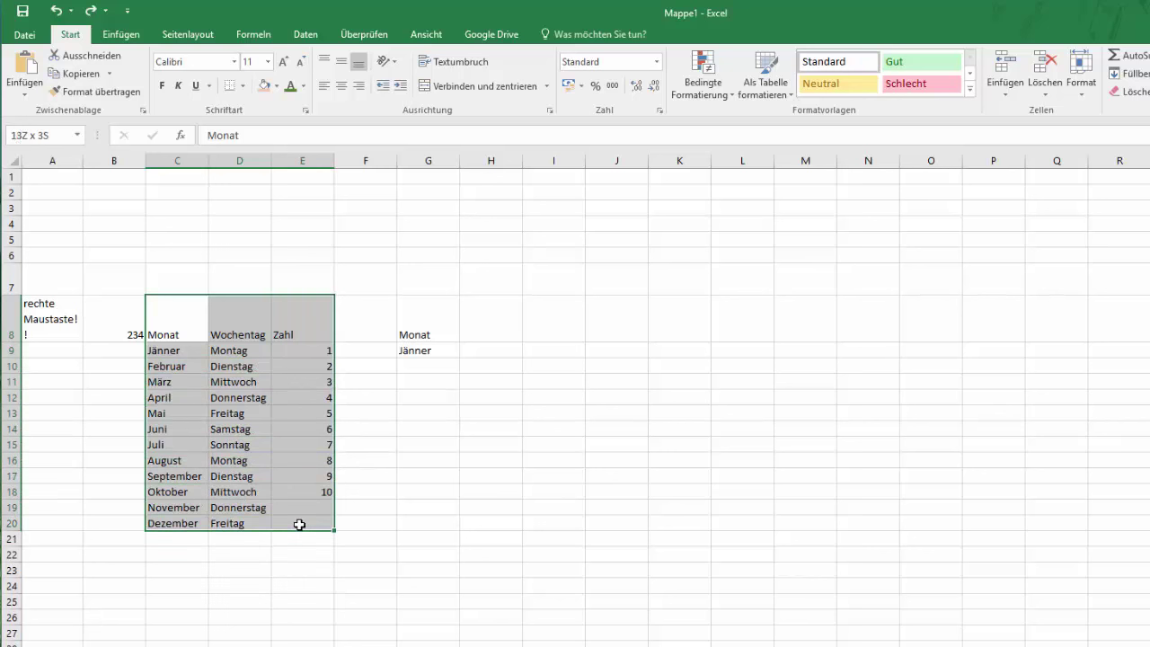
Open Zellen formatieren for C8:E20 and move the dialog aside.
right_click(259, 423)
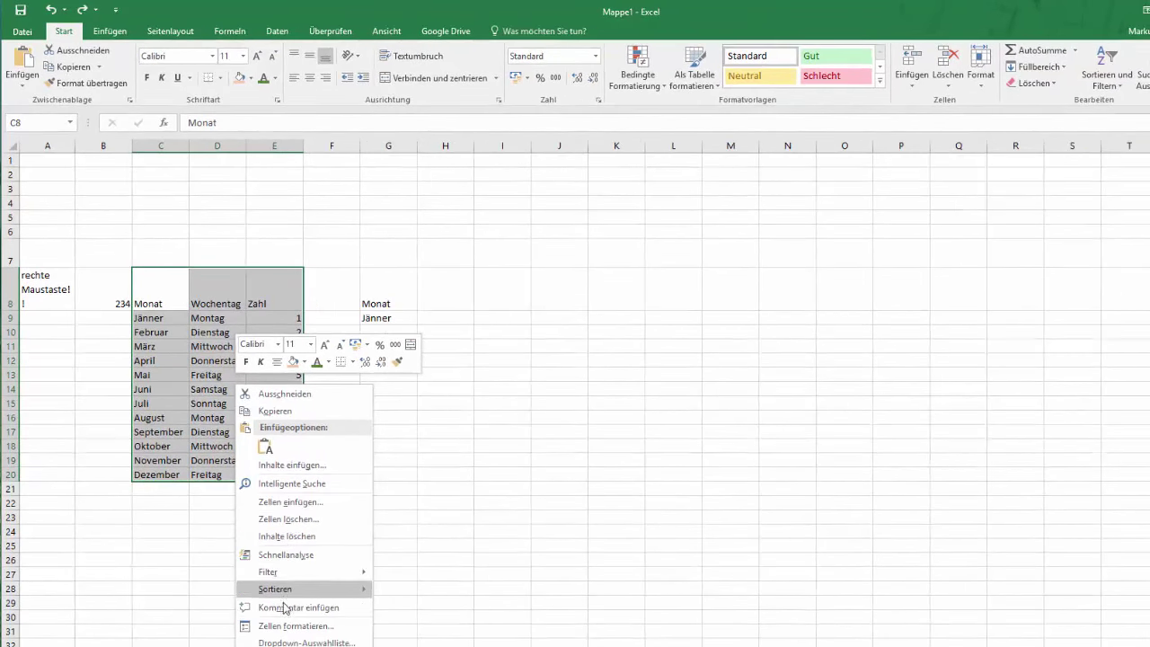
left_click(279, 627)
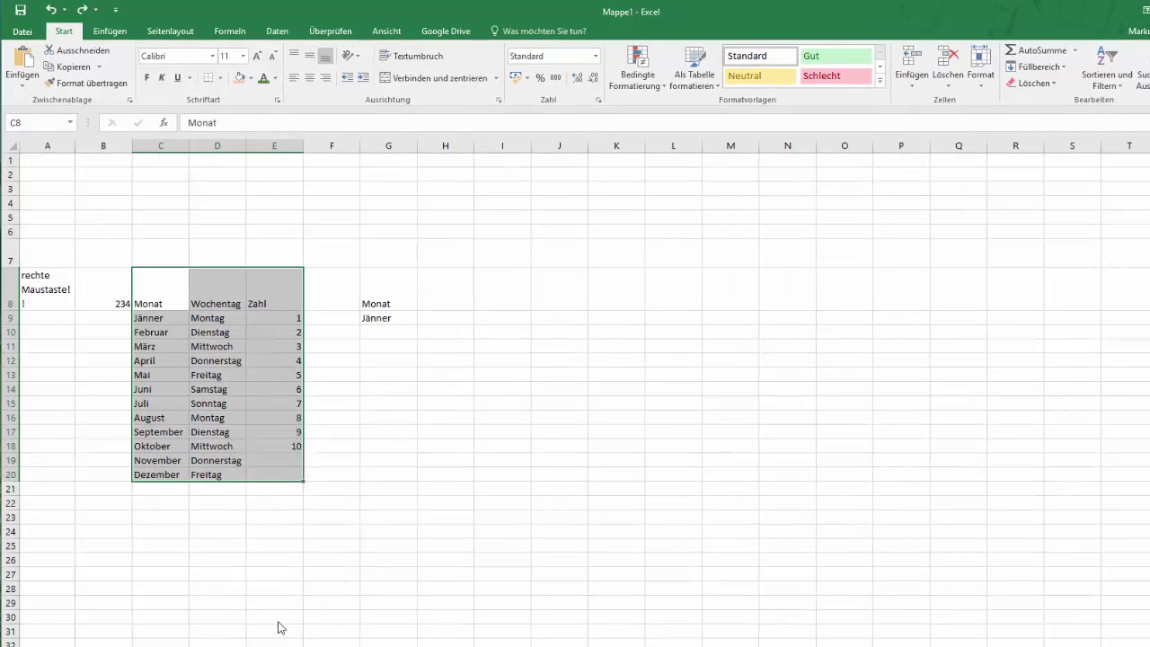
left_click_drag(346, 445, 681, 251)
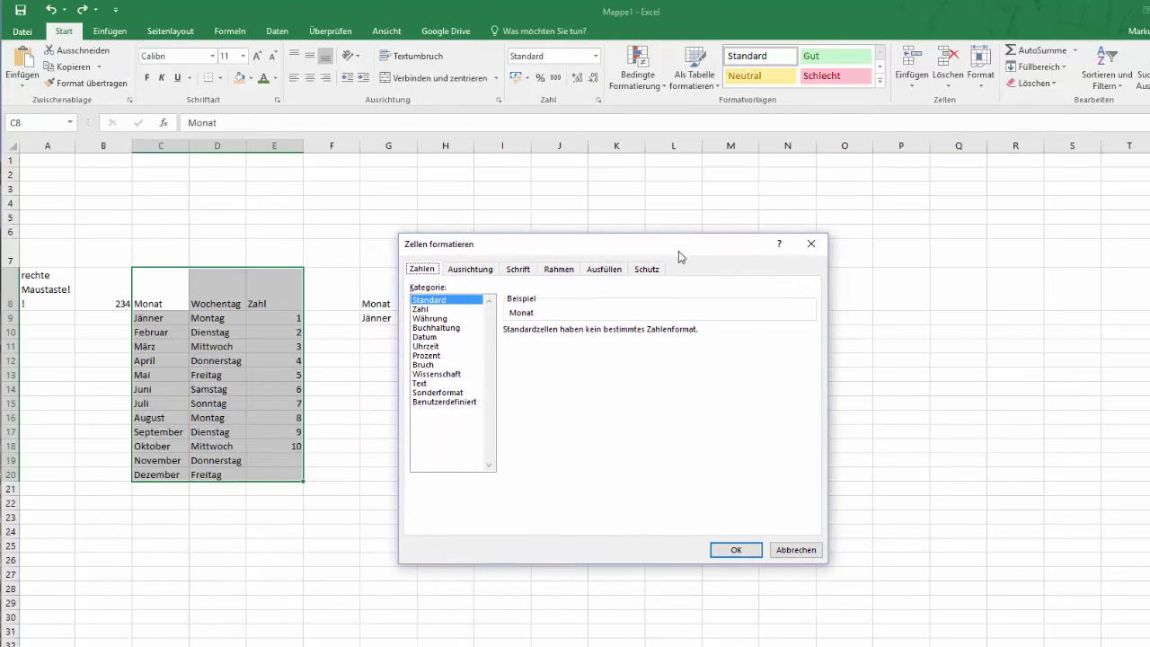
On the Rahmen tab, set outline and inner borders, leaving only horizontal inner lines.
left_click(557, 270)
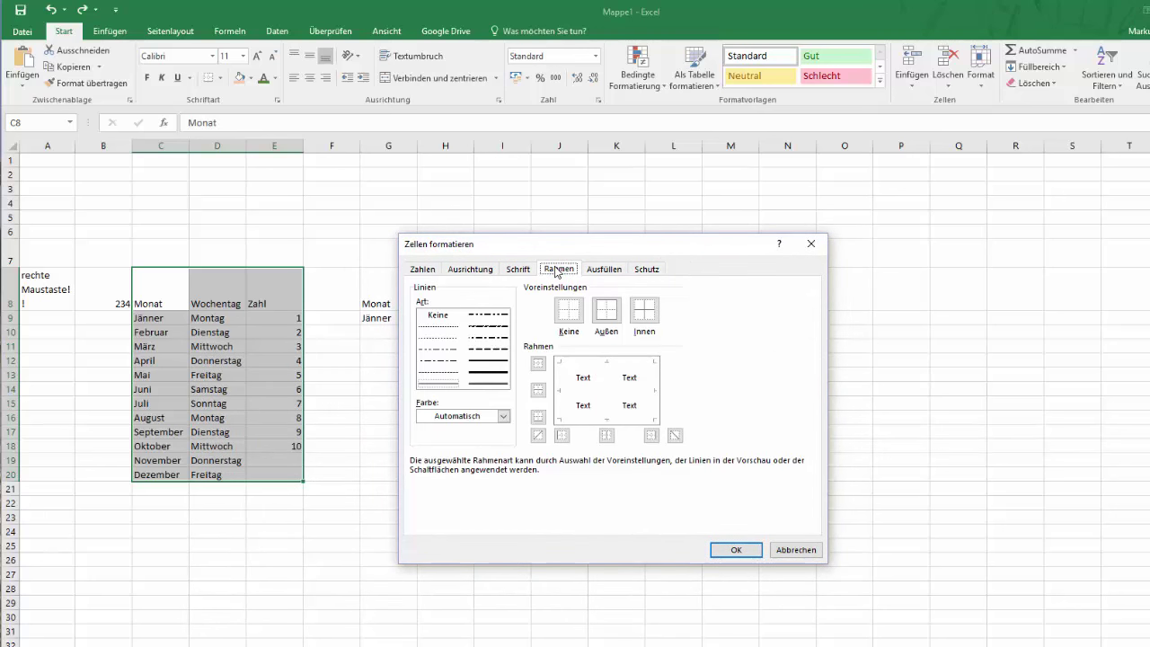
left_click(641, 316)
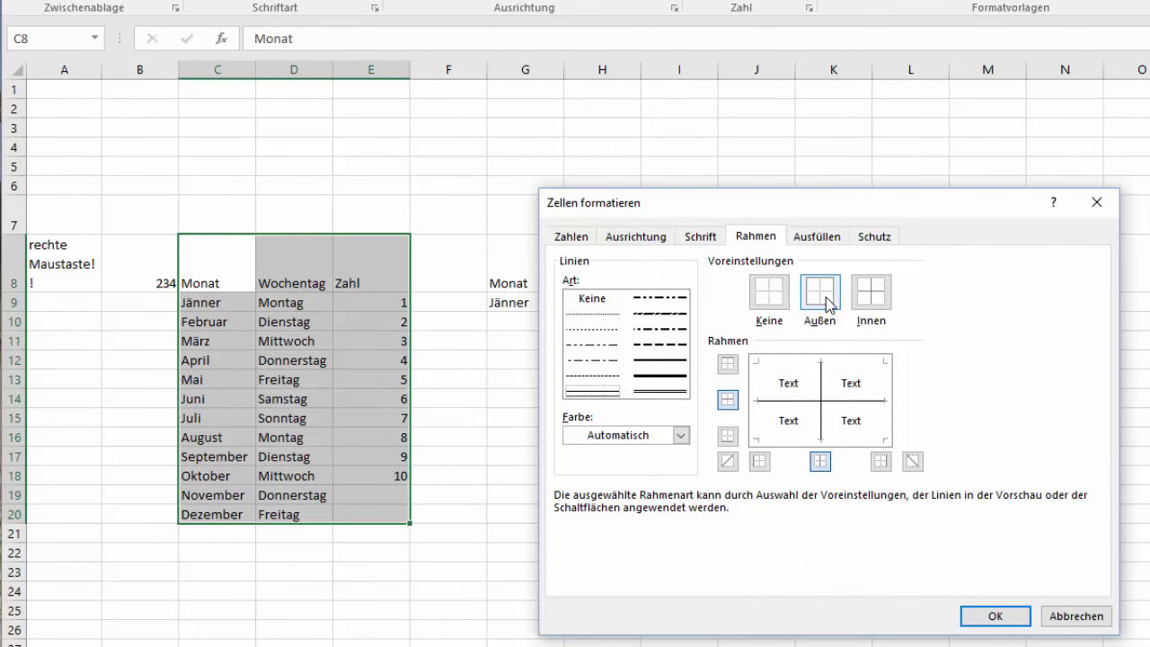
left_click(820, 291)
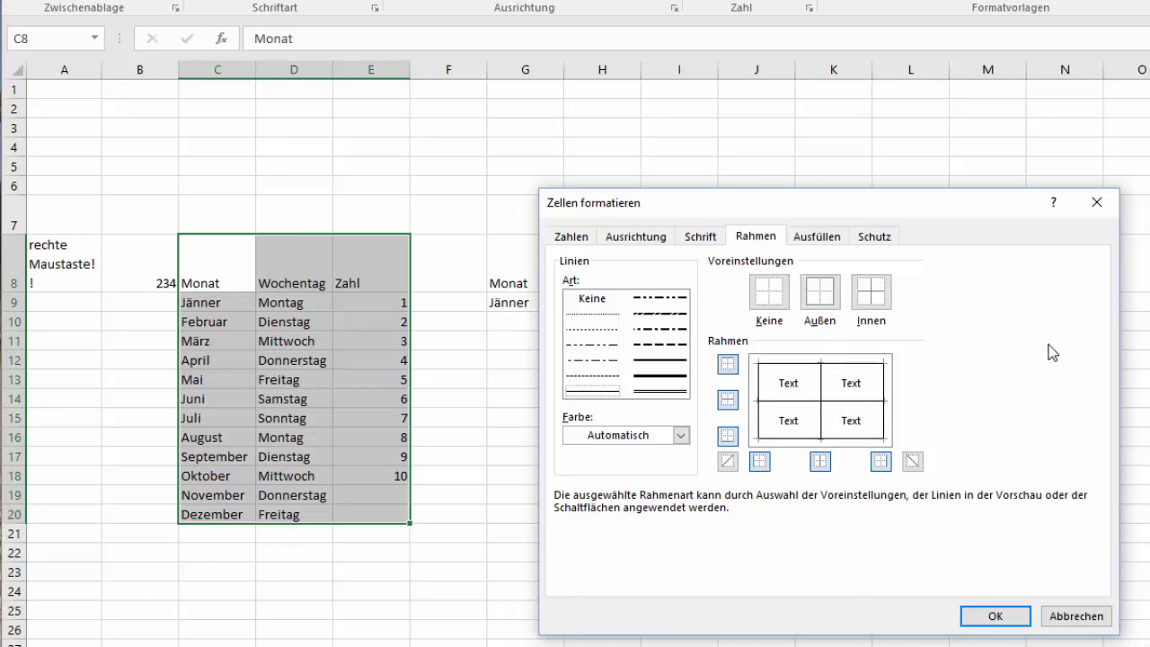
left_click(771, 297)
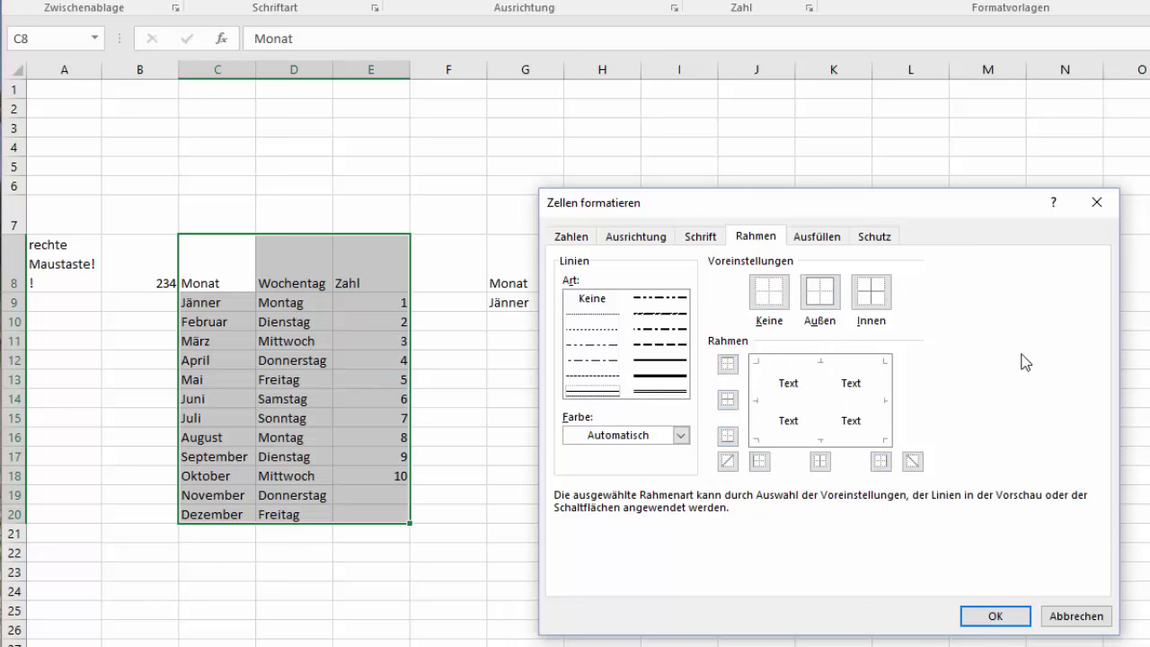
left_click(870, 297)
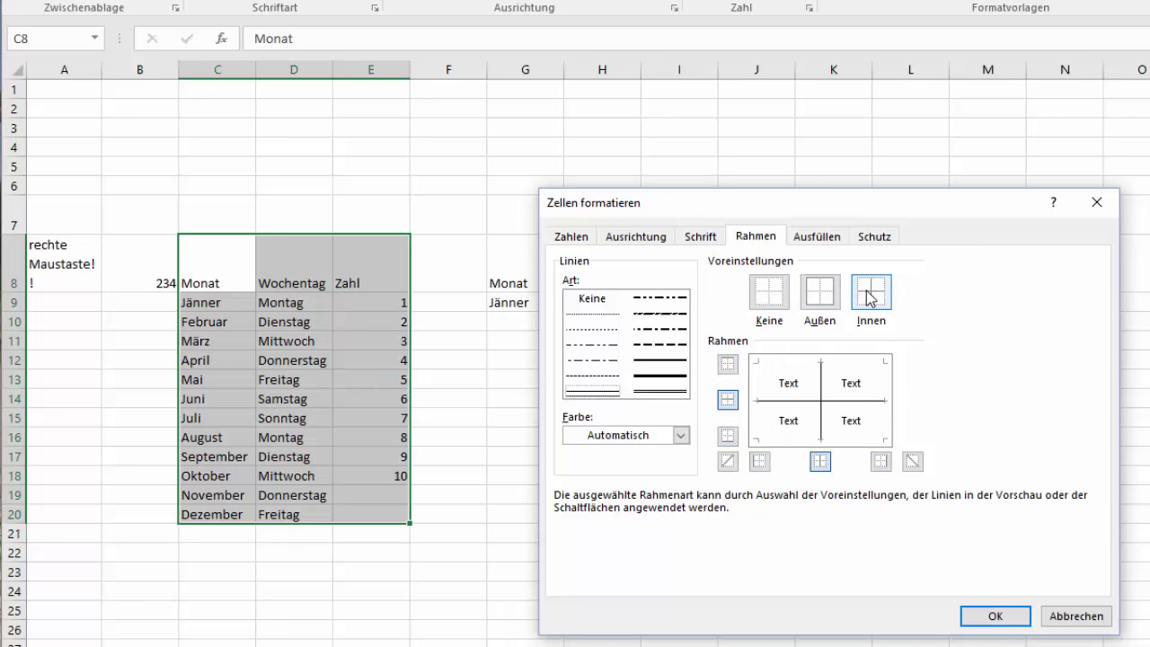
left_click(827, 296)
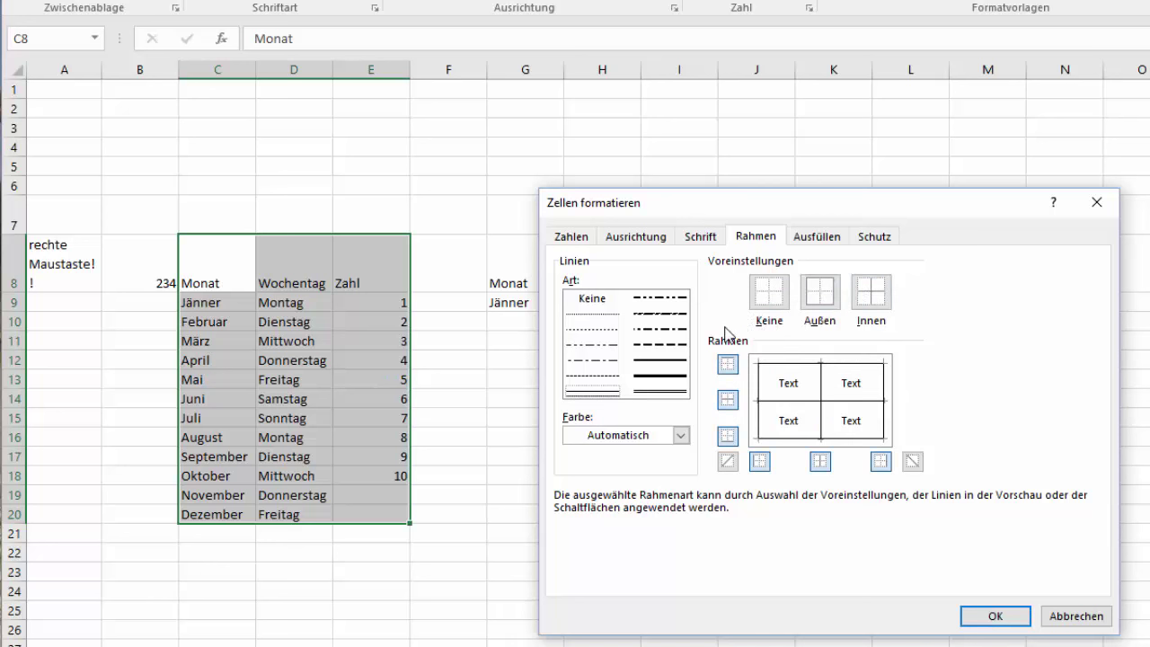
left_click(821, 461)
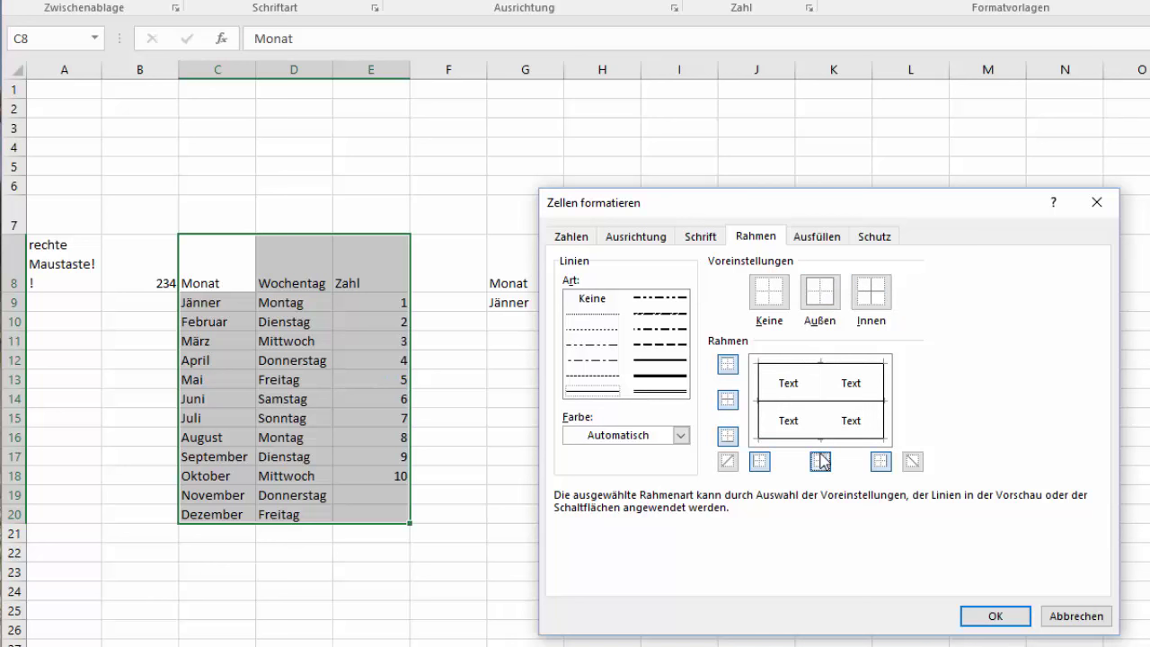
Restore inner vertical lines, make the border colour dark orange, and apply to C8:E20.
left_click(820, 461)
left_click(663, 378)
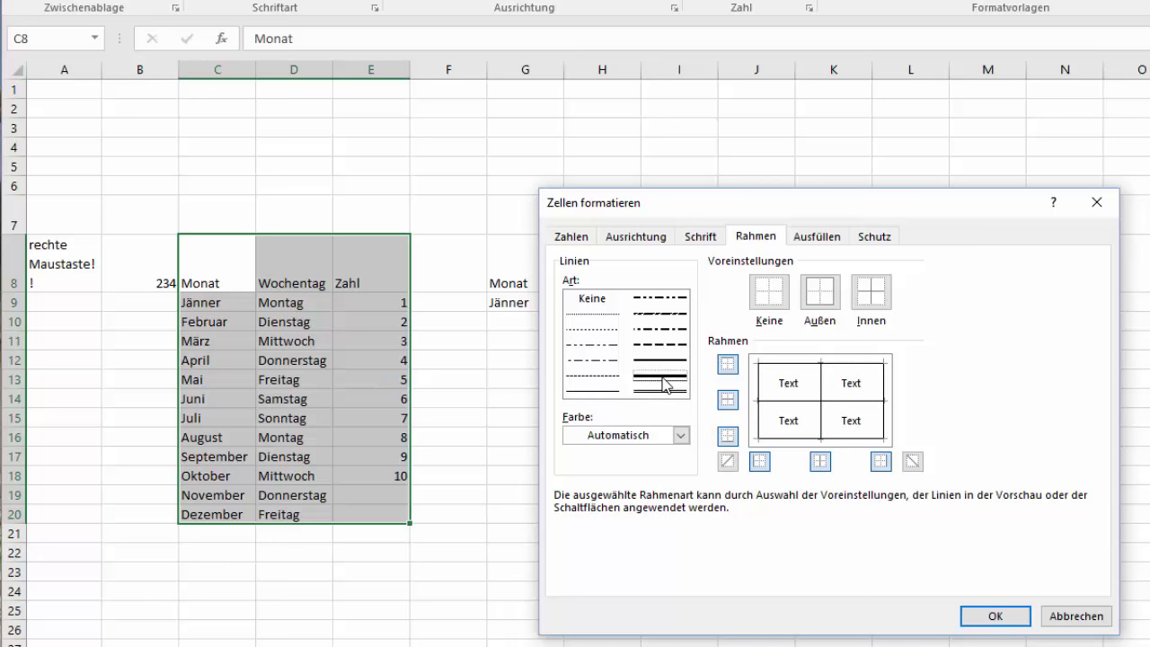
left_click(608, 362)
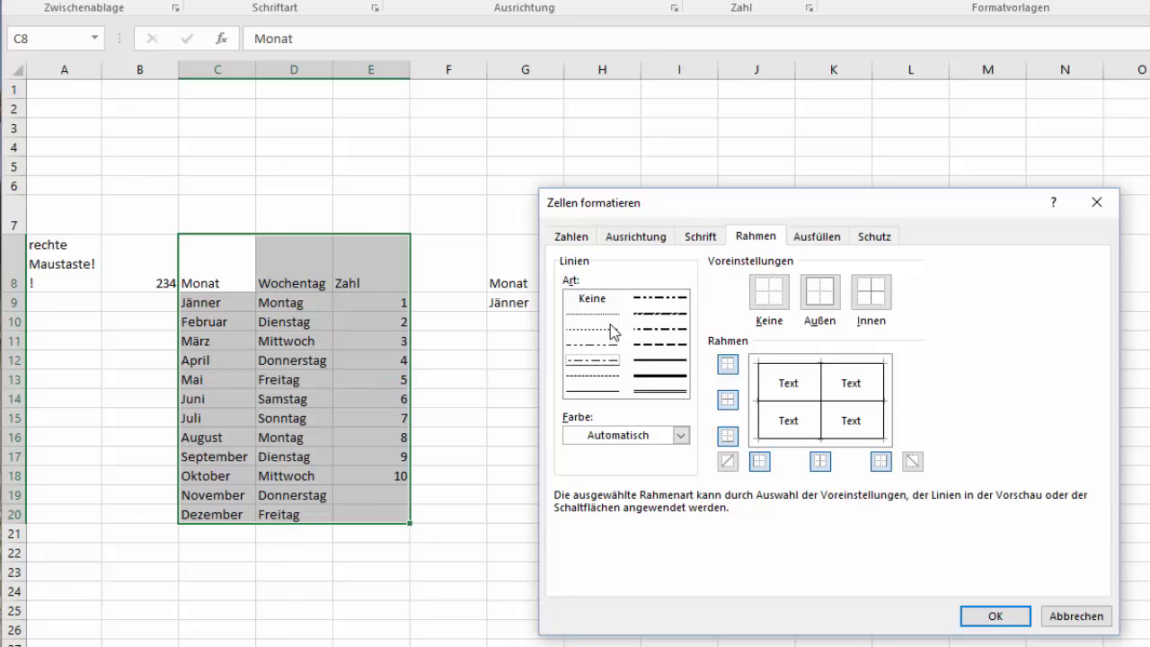
left_click(616, 331)
left_click(662, 390)
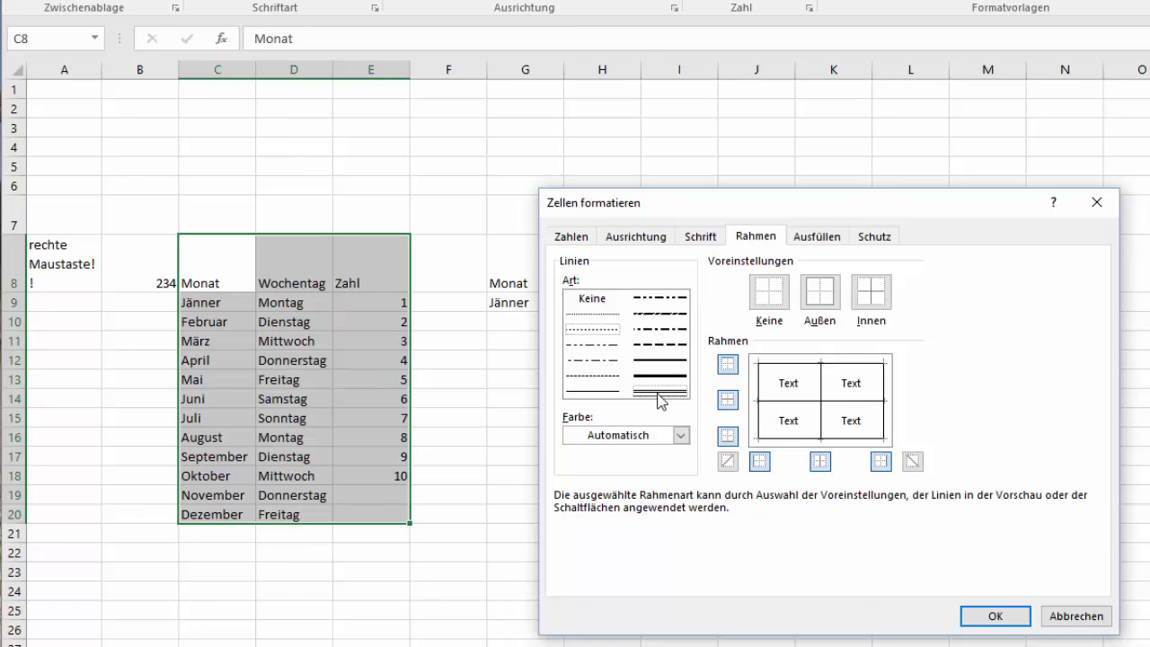
left_click(681, 435)
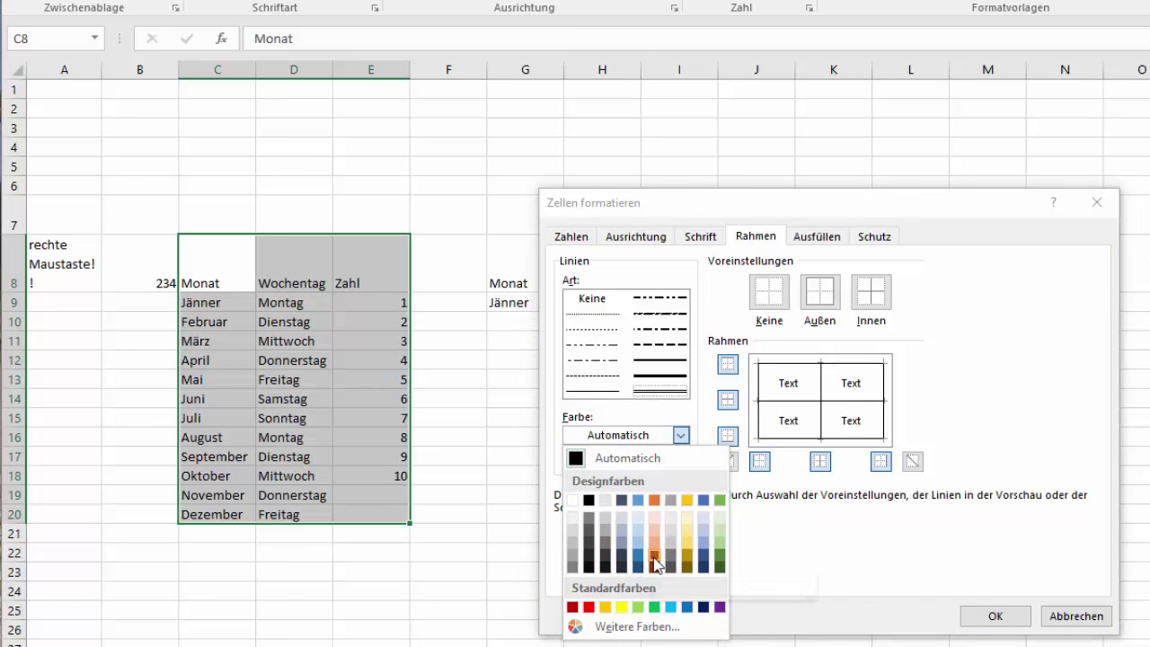
left_click(654, 555)
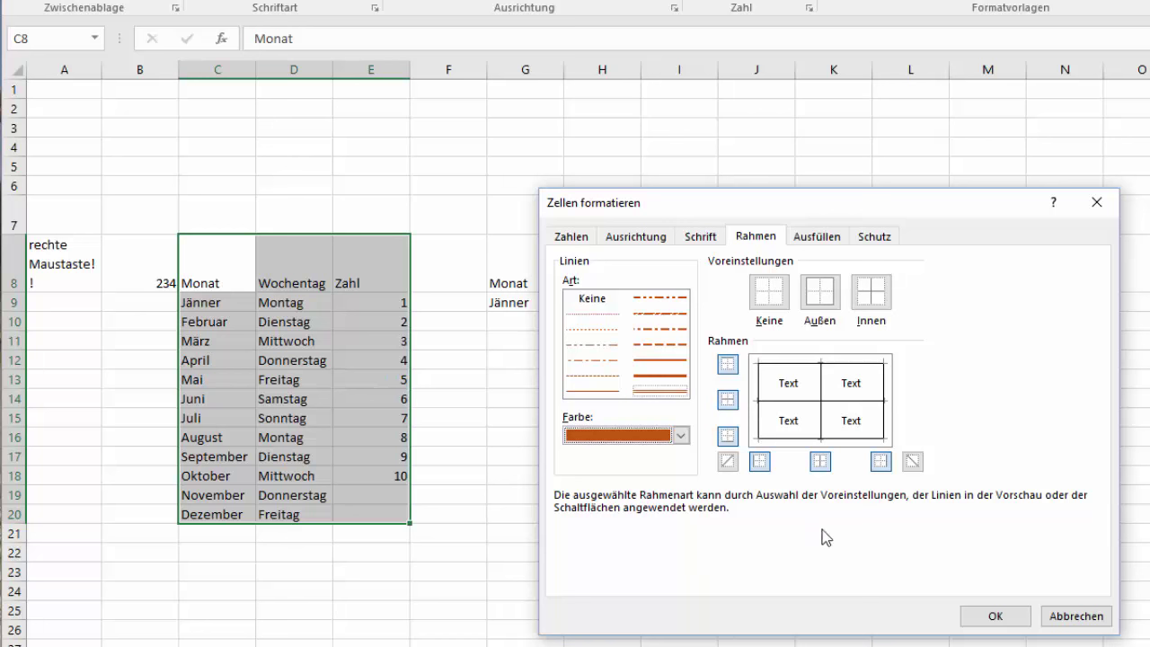
left_click(996, 618)
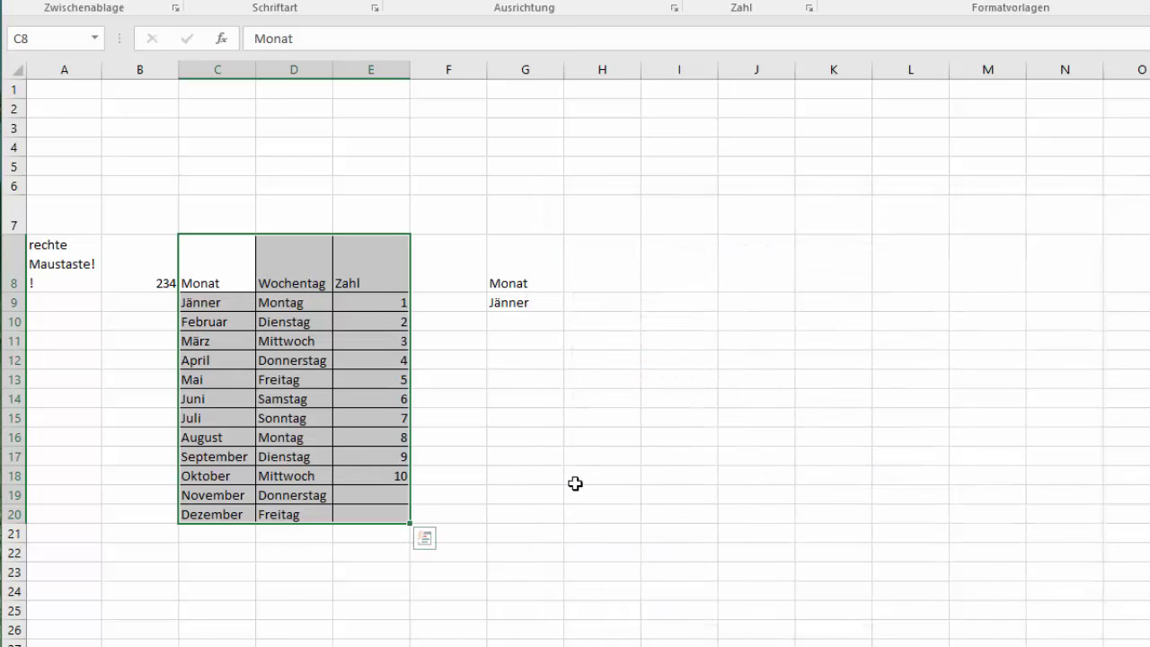
Undo the border formatting so the C8:E20 month table shows plain, unbordered cells.
left_click(575, 484)
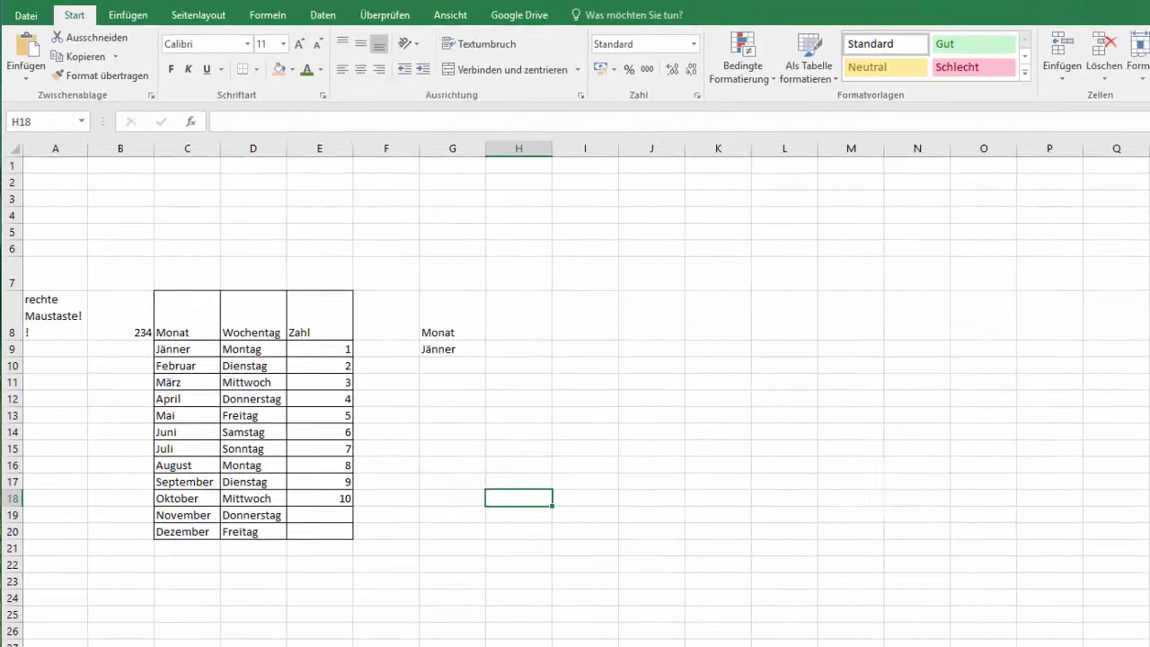
left_click(218, 265)
key("ctrl+a")
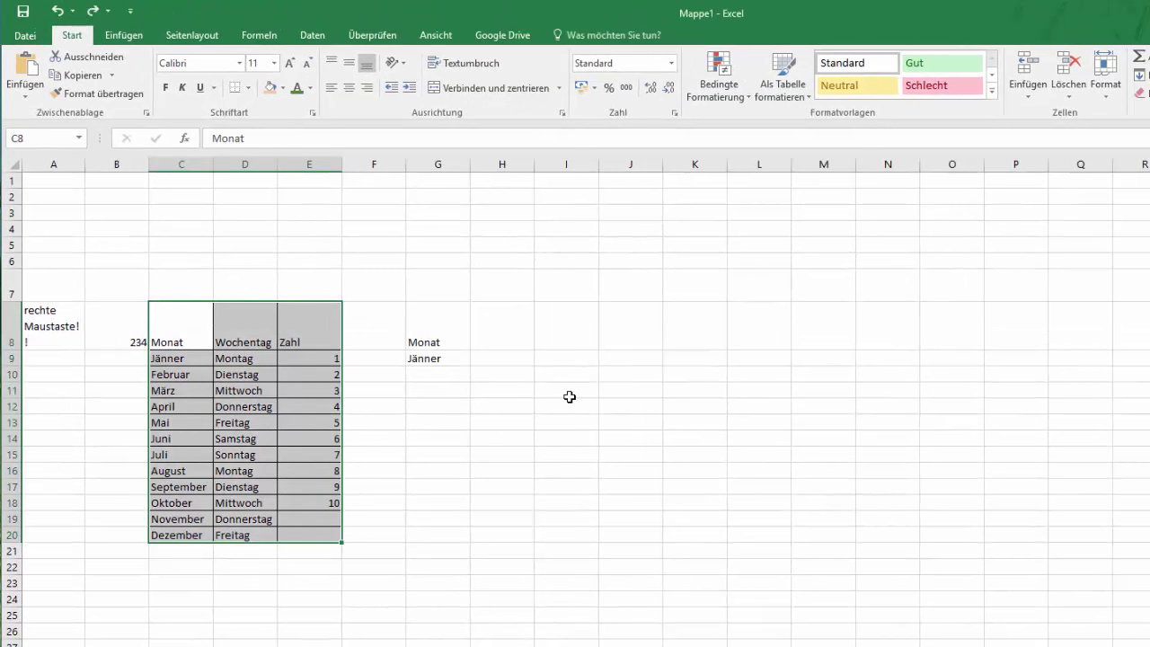
left_click(570, 396)
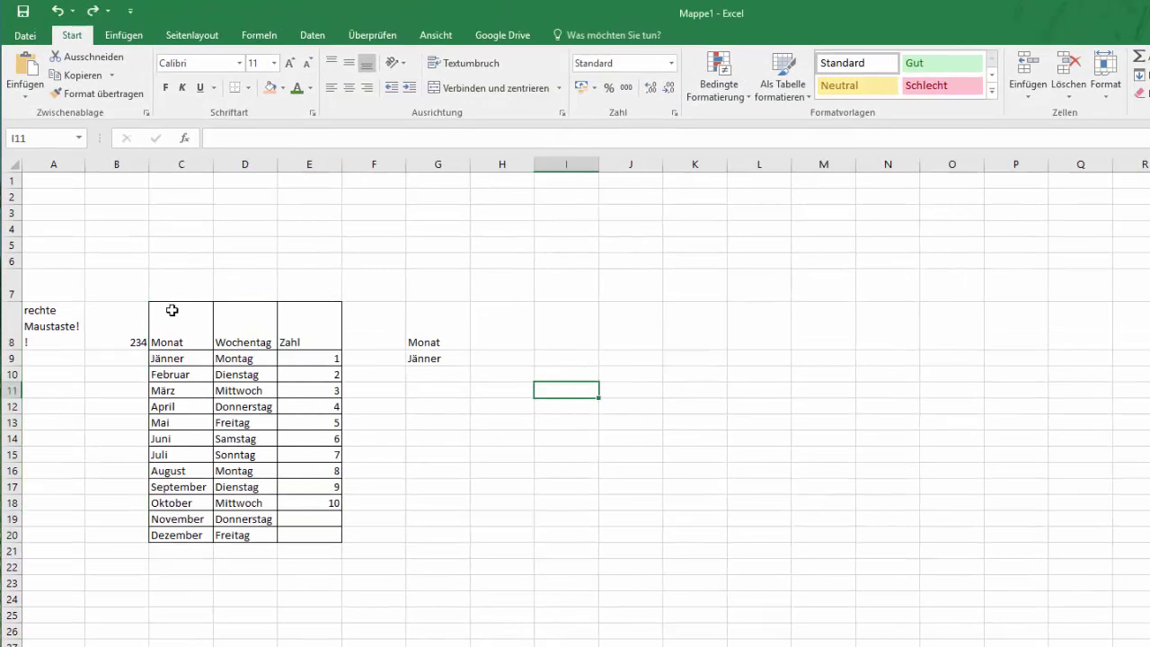
left_click(60, 14)
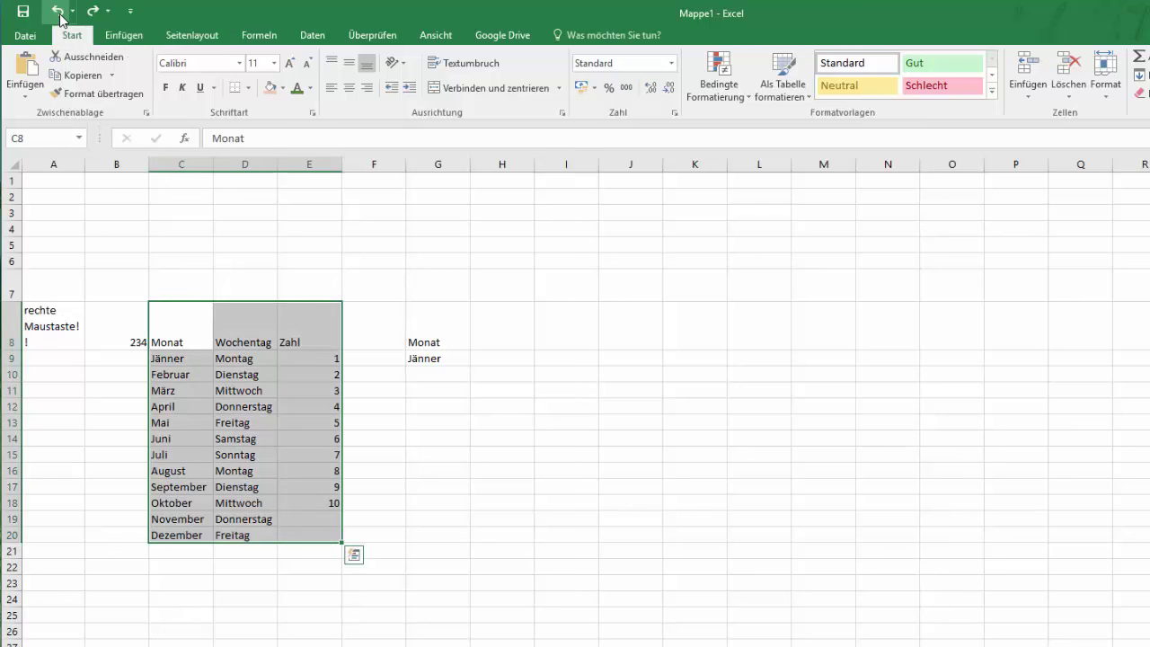
left_click(388, 435)
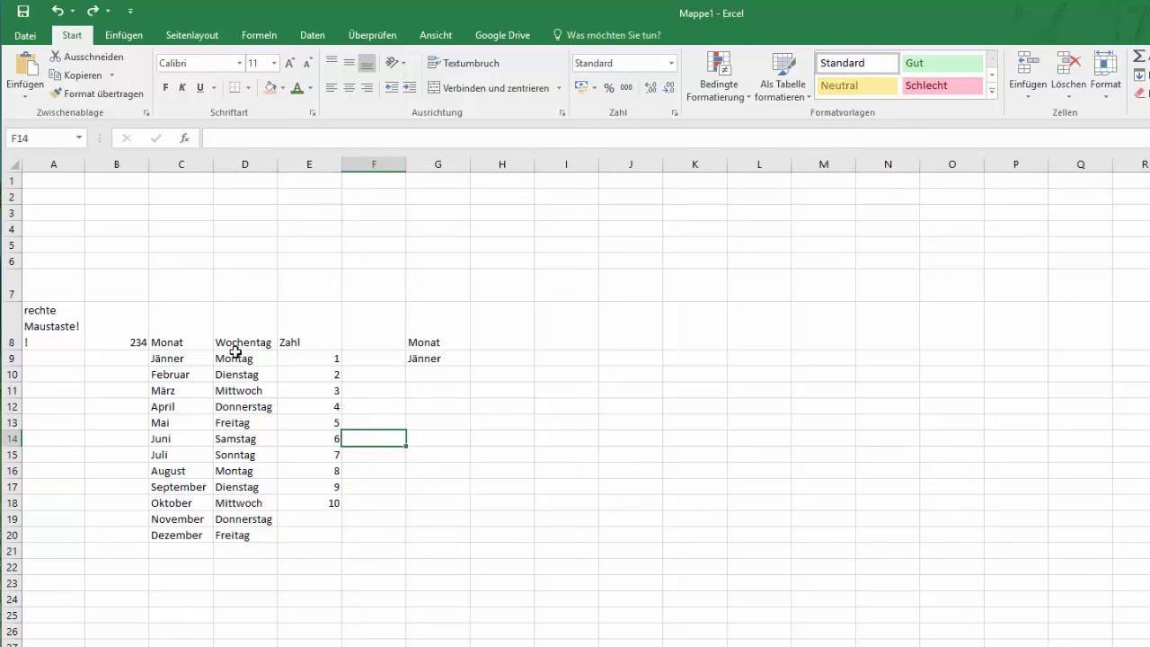
Select C8:E20 and choose the yellow 'Tabellenformat - Hell 12' style under Als Tabelle formatieren.
left_click_drag(170, 332, 306, 486)
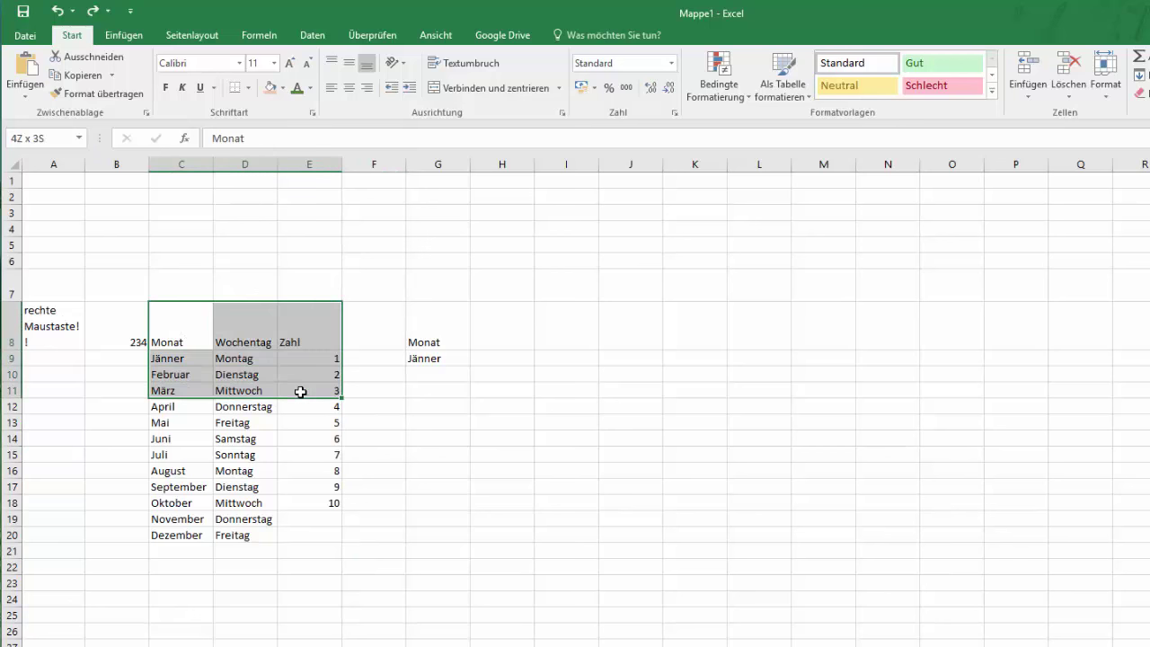
left_click_drag(306, 486, 300, 534)
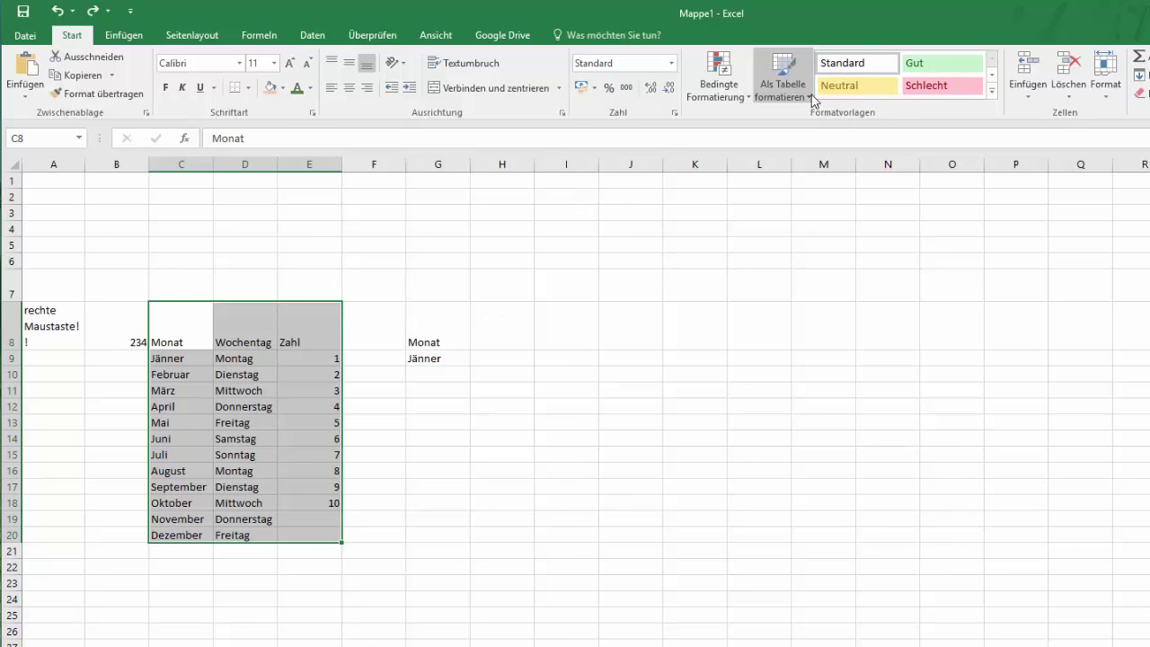
left_click(814, 100)
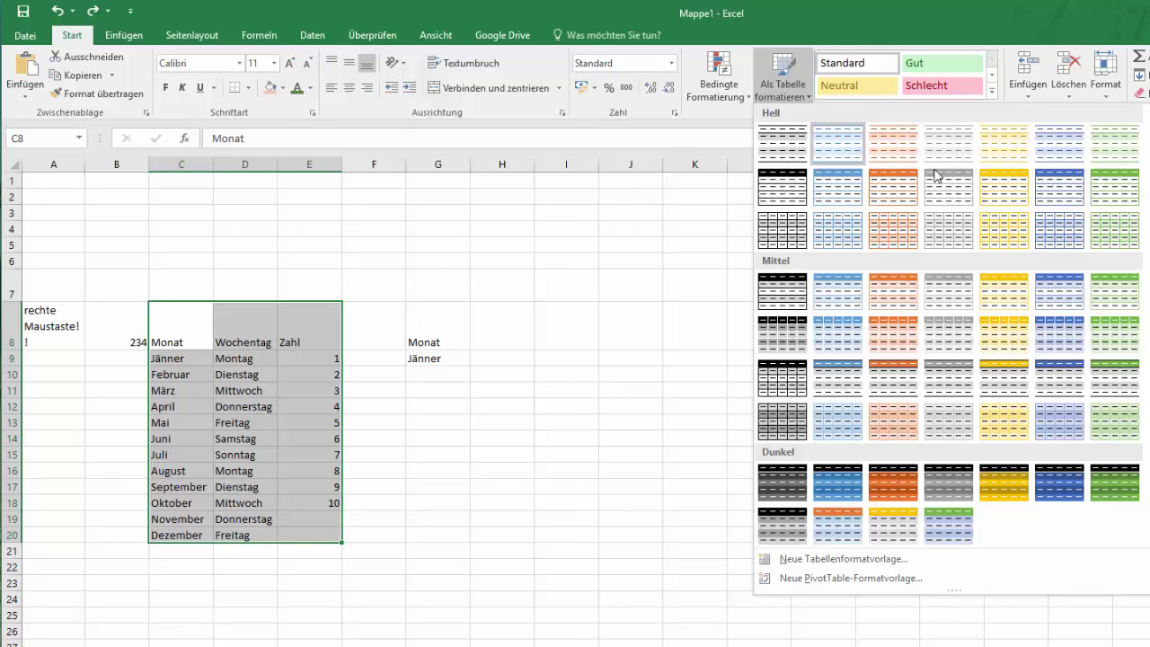
left_click(1020, 206)
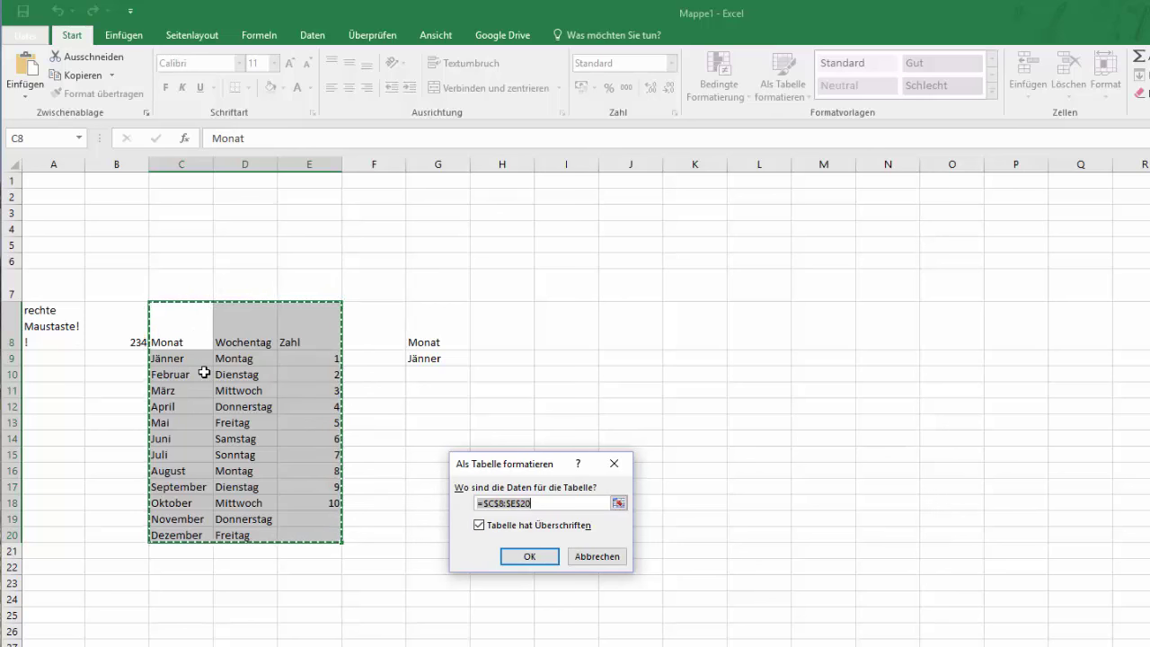
Confirm range $C$8:$E$20 with headers, creating table Tabelle2 with Monat, Wochentag, Zahl filters.
left_click(532, 558)
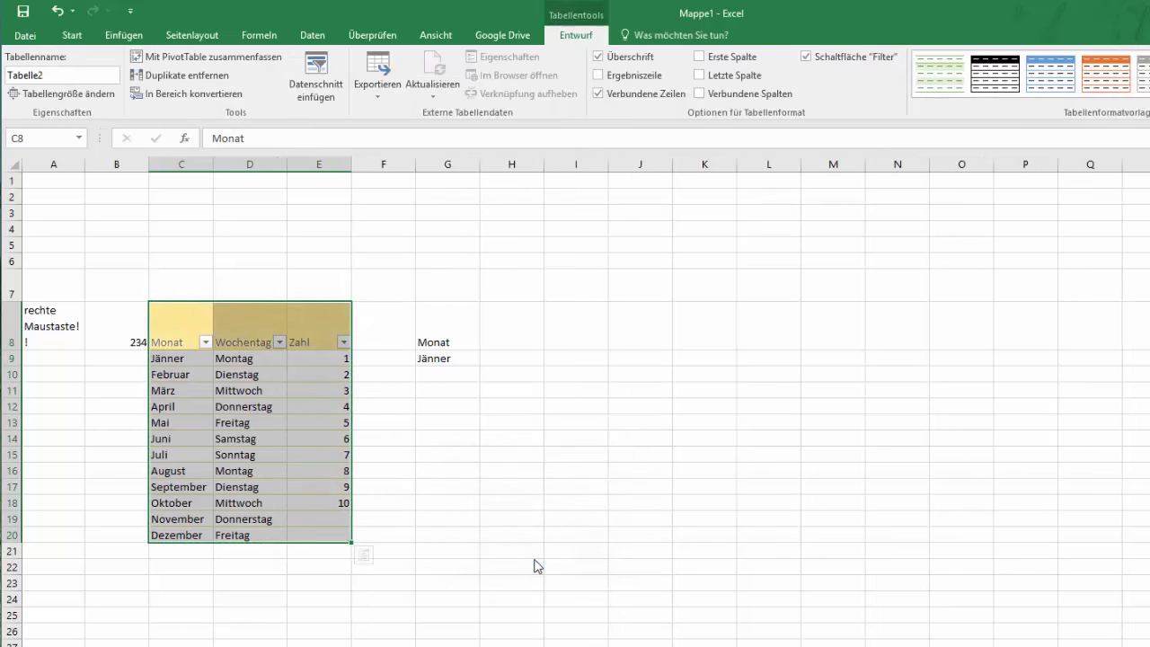
left_click(400, 453)
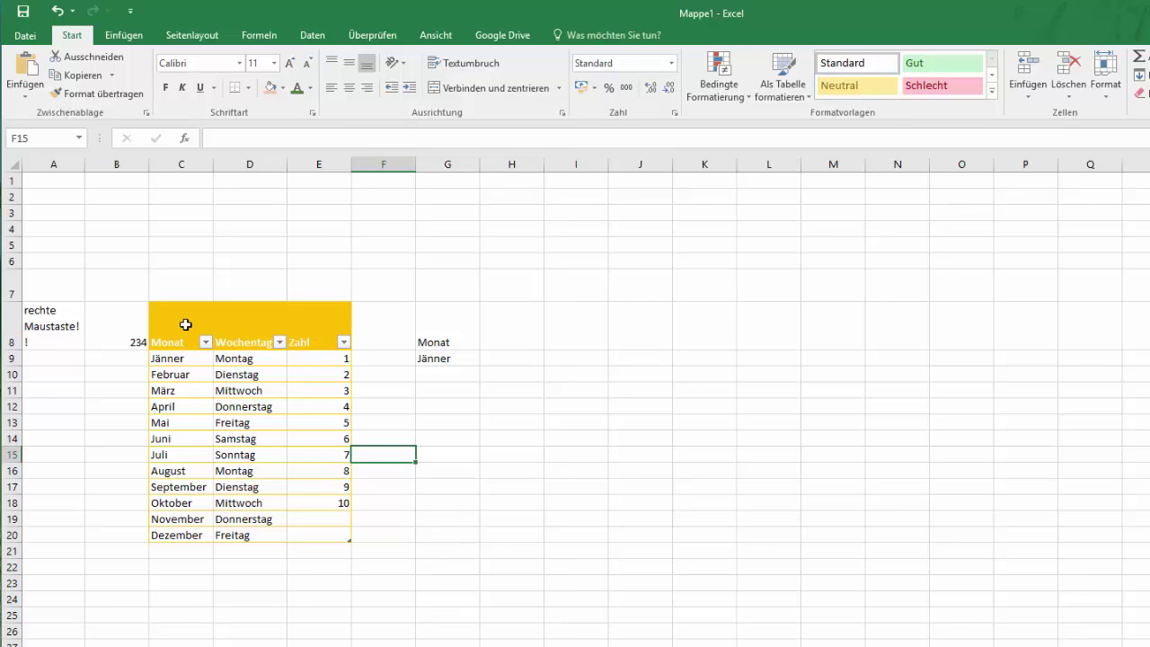
left_click_drag(170, 320, 296, 534)
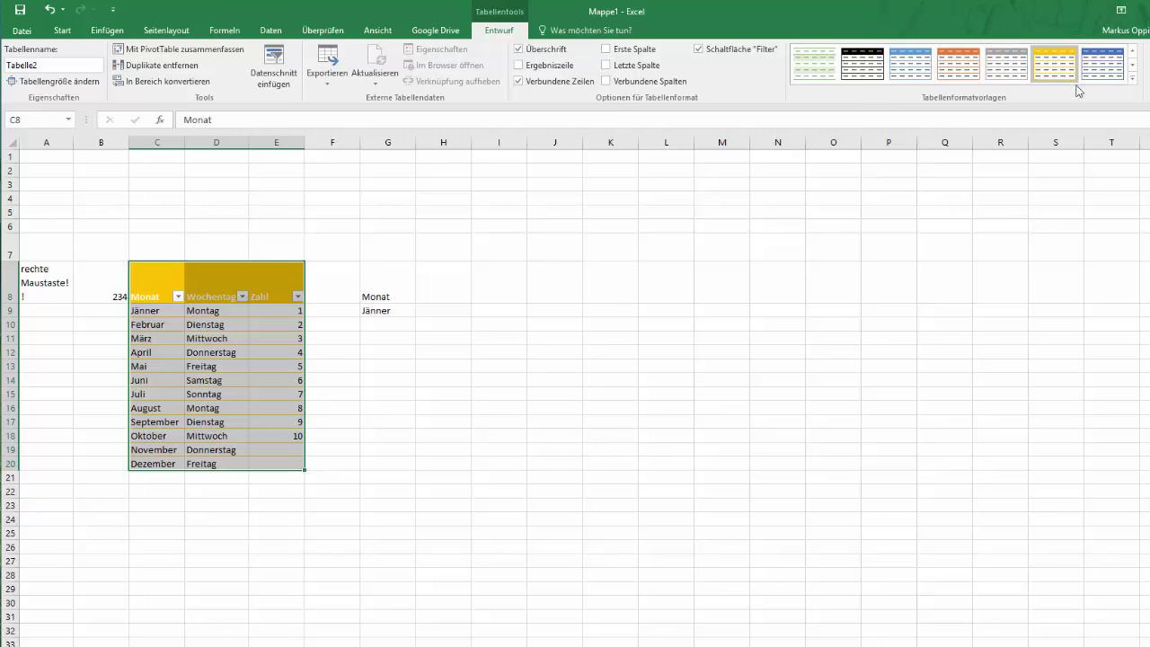
Switch the table to 'Tabellenformat - Mittel 5' for gold headers and banded light-yellow rows.
left_click(1133, 86)
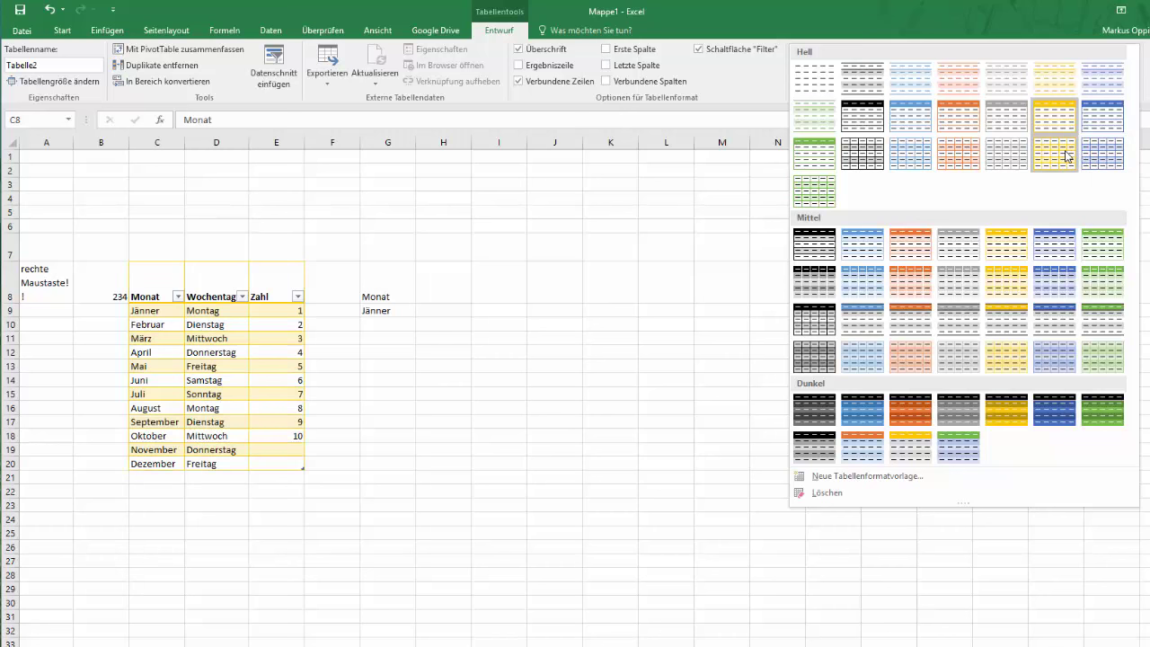
left_click(1003, 244)
left_click(654, 337)
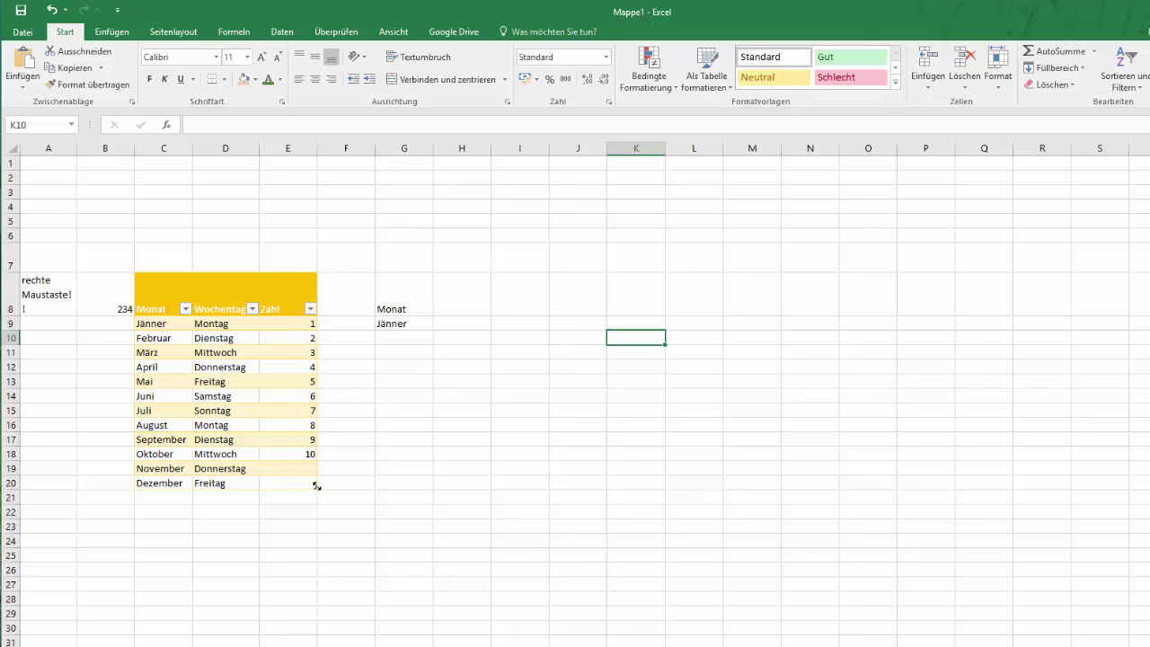
left_click(420, 456)
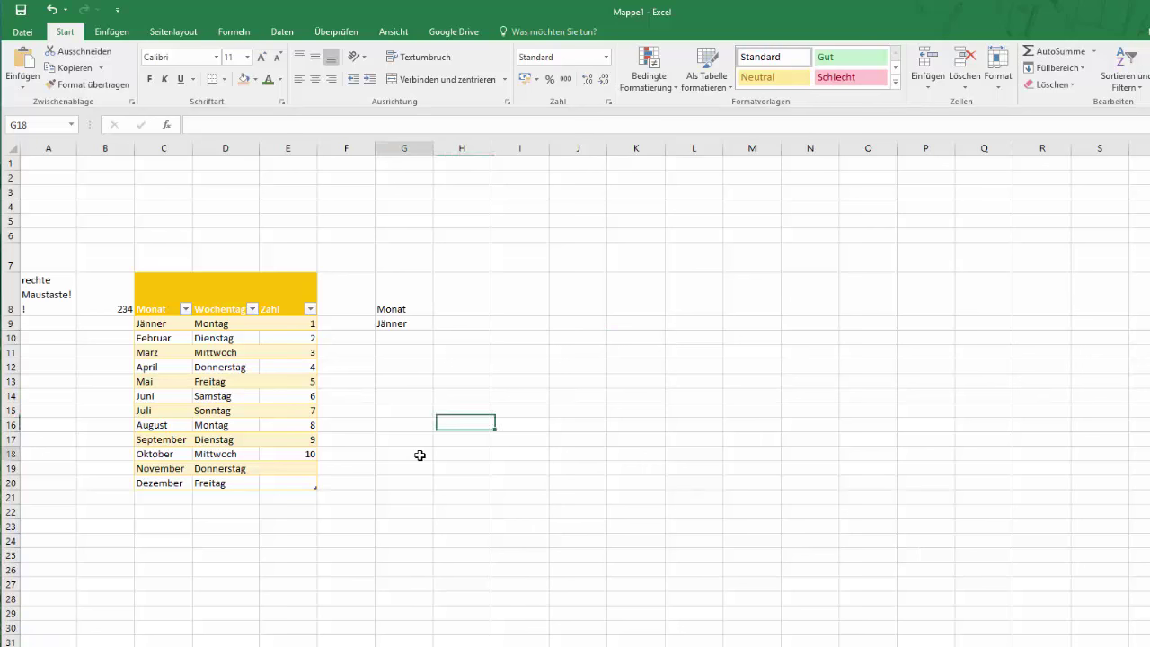
left_click(566, 409)
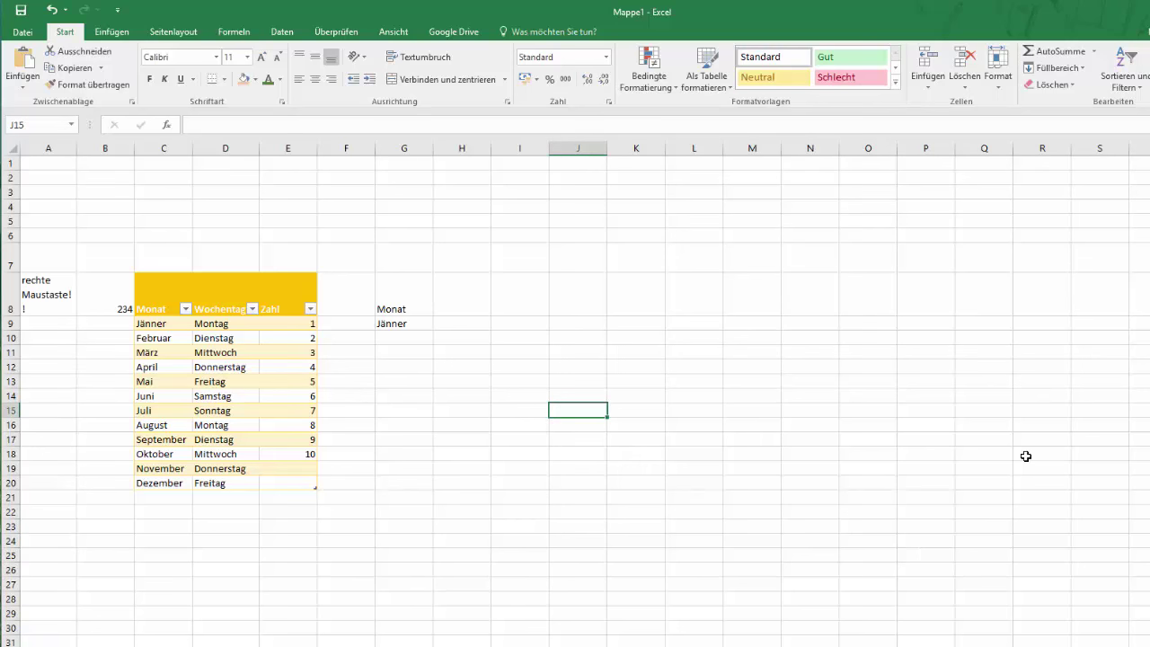